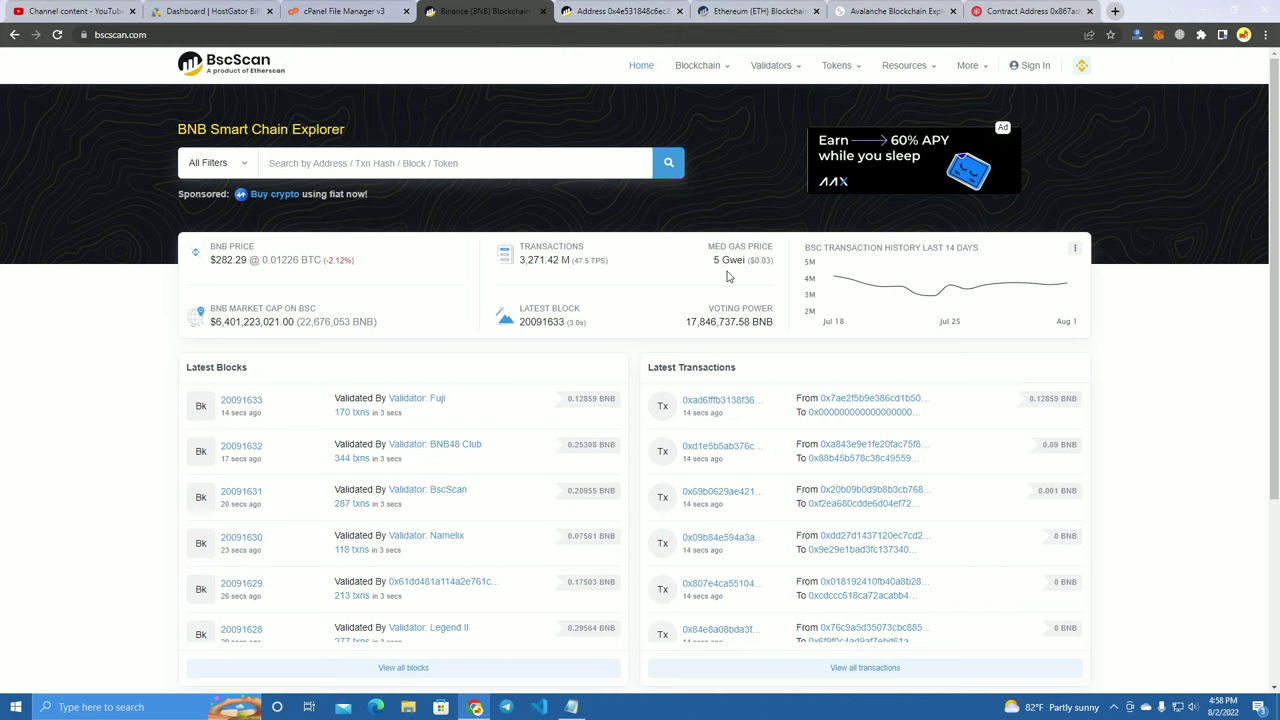
Step: Open BscScan's Token Approvals tool for reviewing and revoking dApp approvals
click(140, 34)
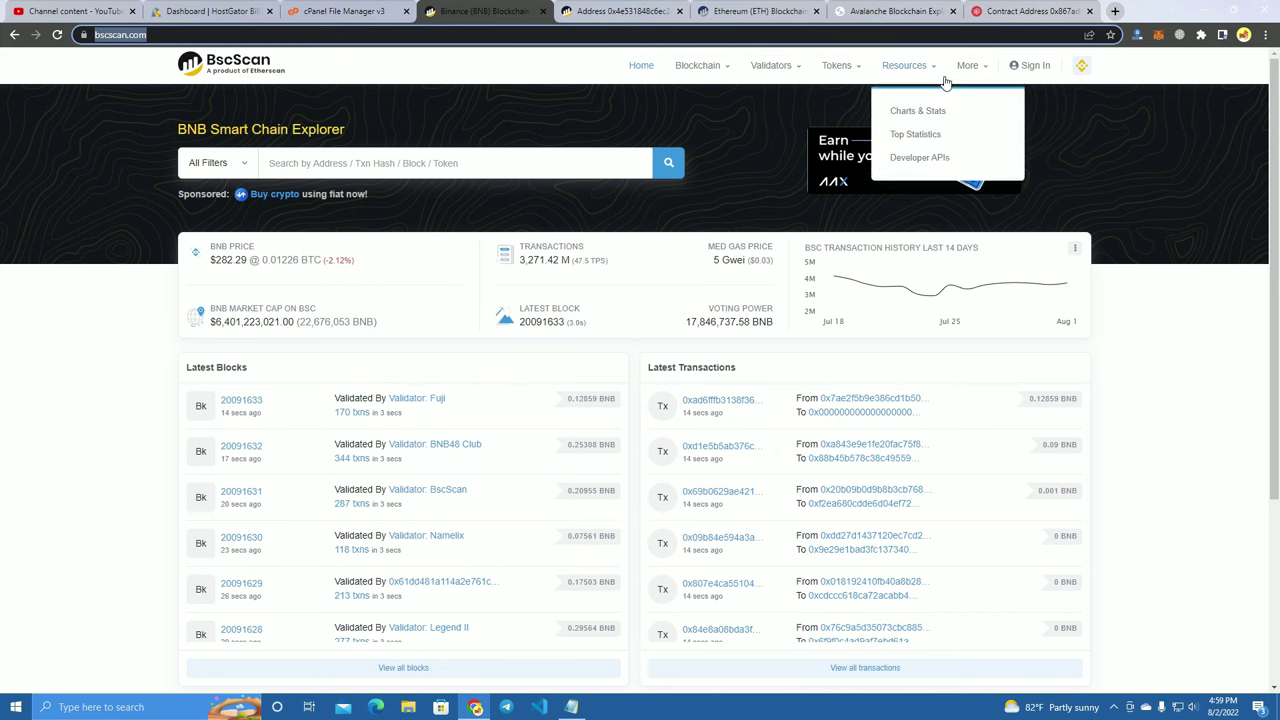
mouse_move(968, 64)
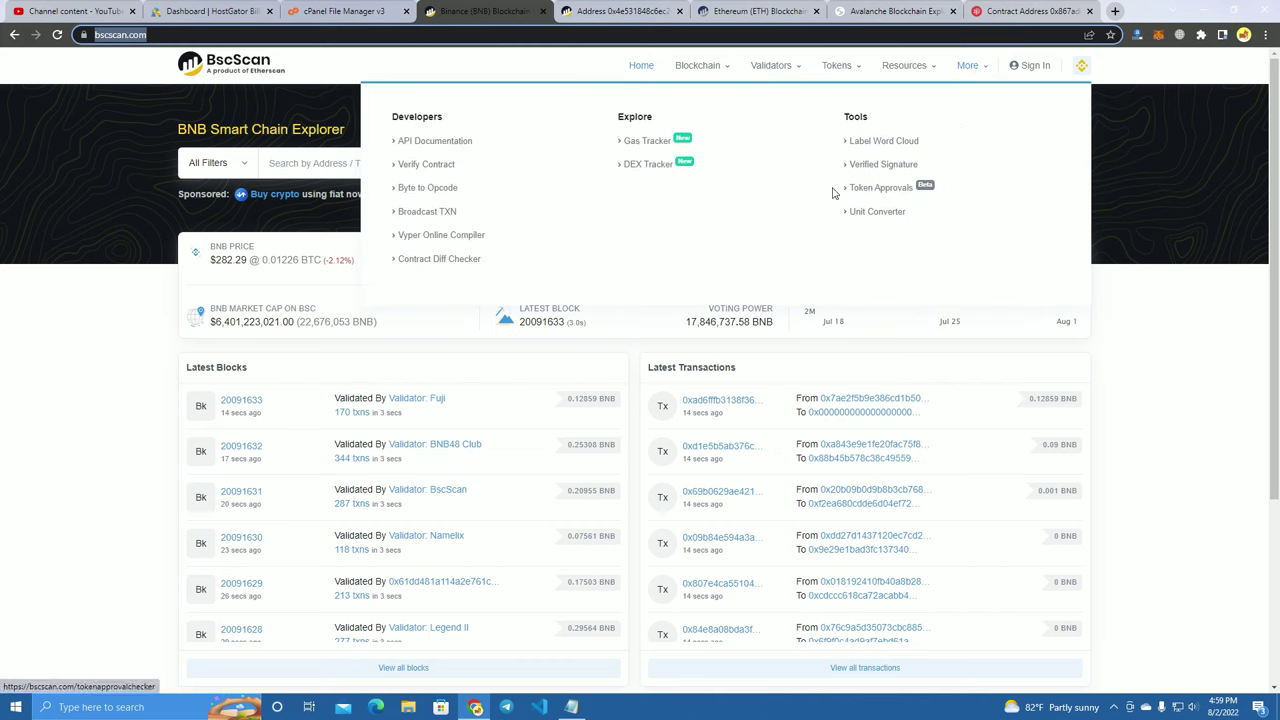
click(904, 193)
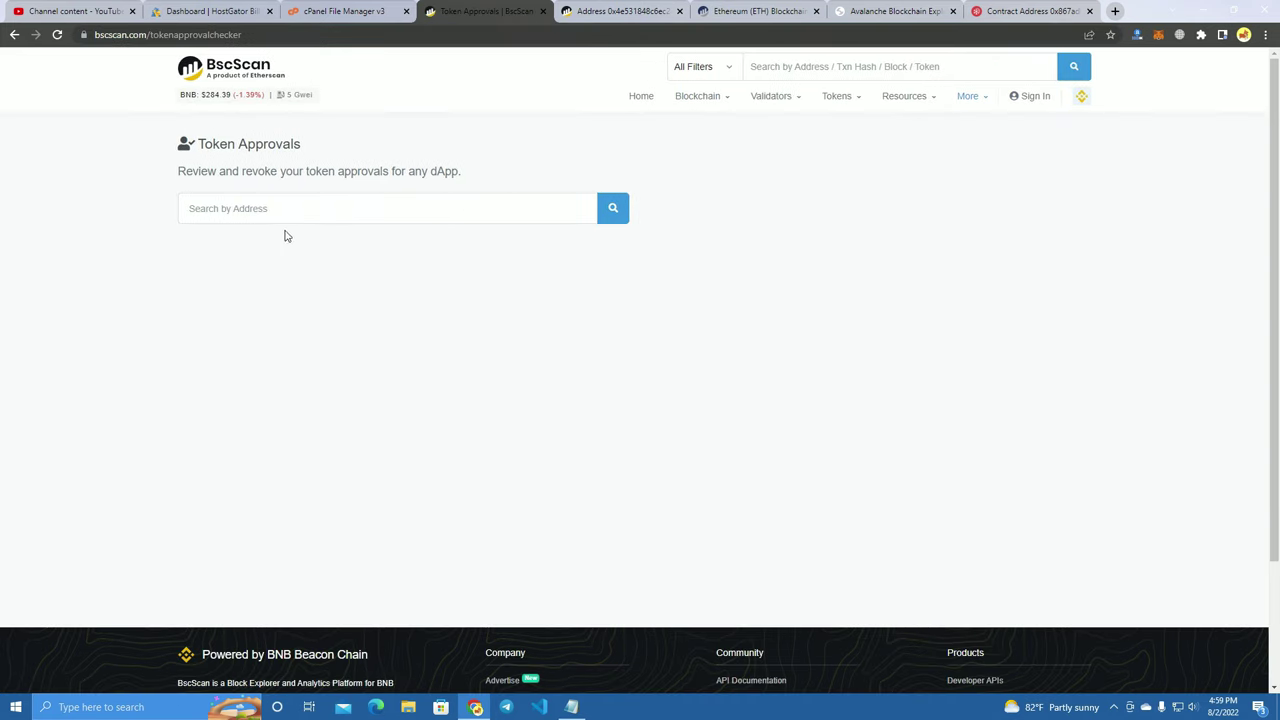
Step: Copy the address of Account 2 from the MetaMask wallet and search the token approvals for it
click(261, 212)
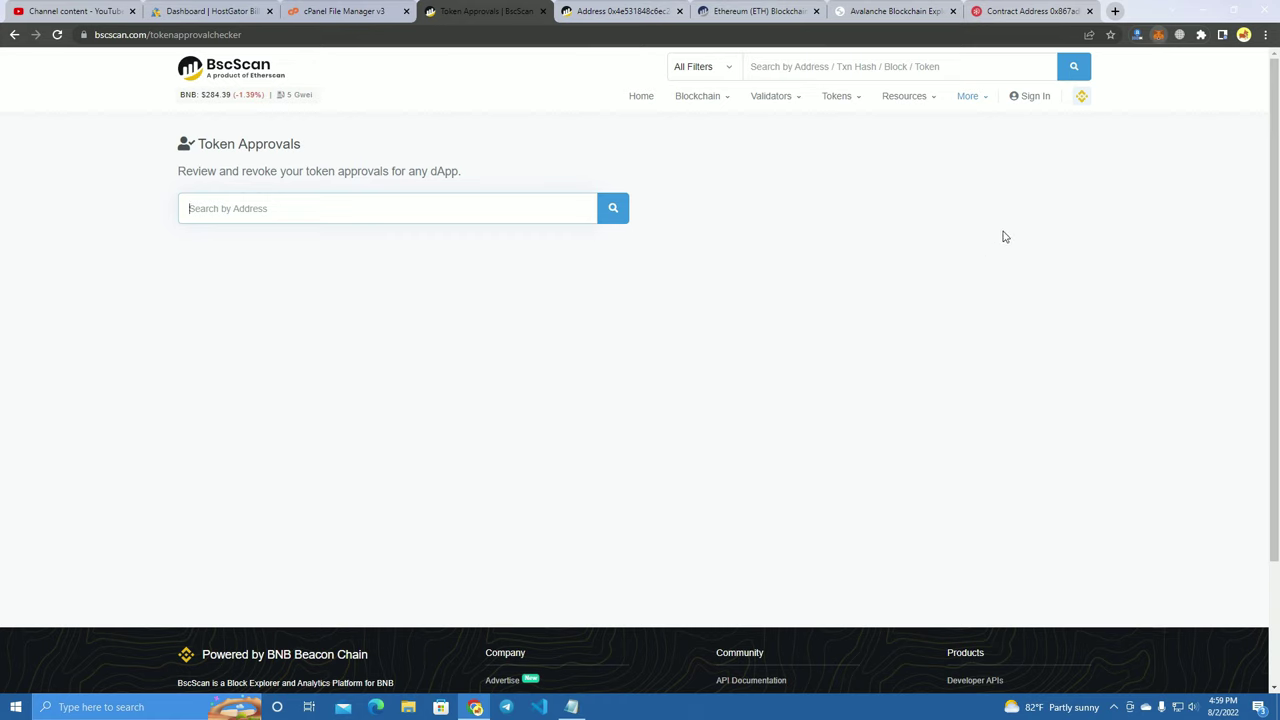
click(1091, 122)
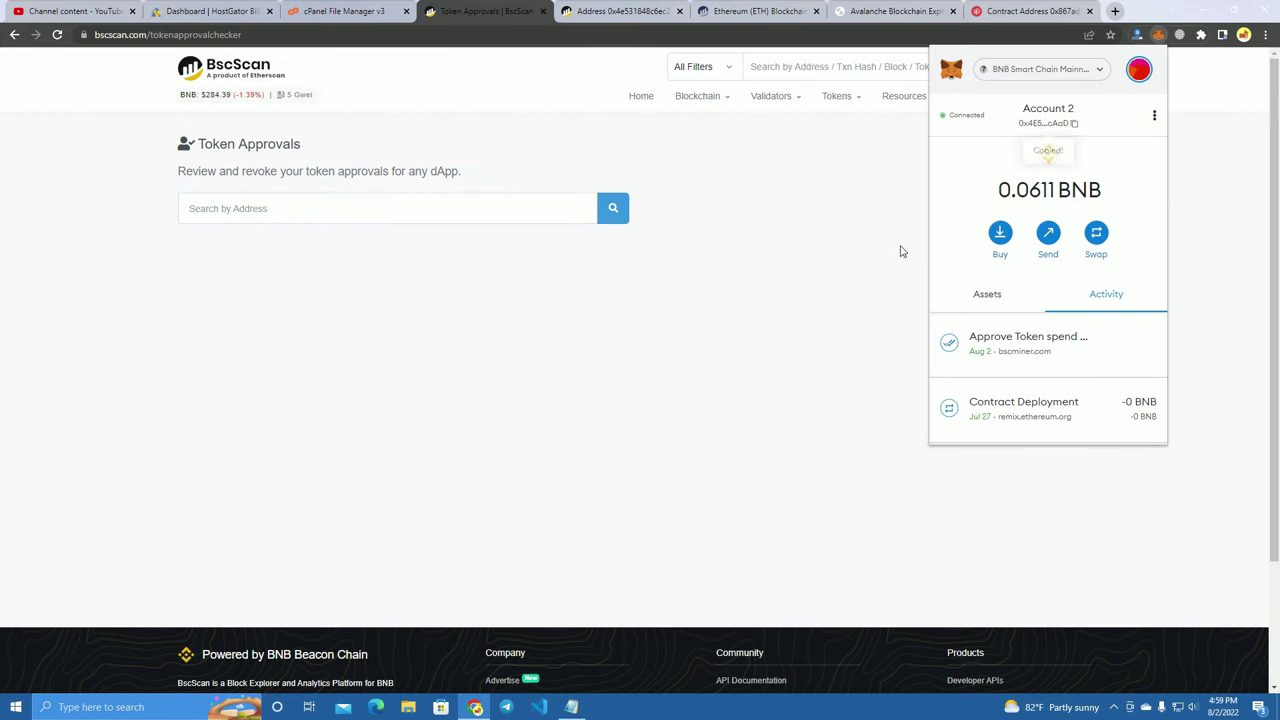
right_click(360, 212)
click(397, 314)
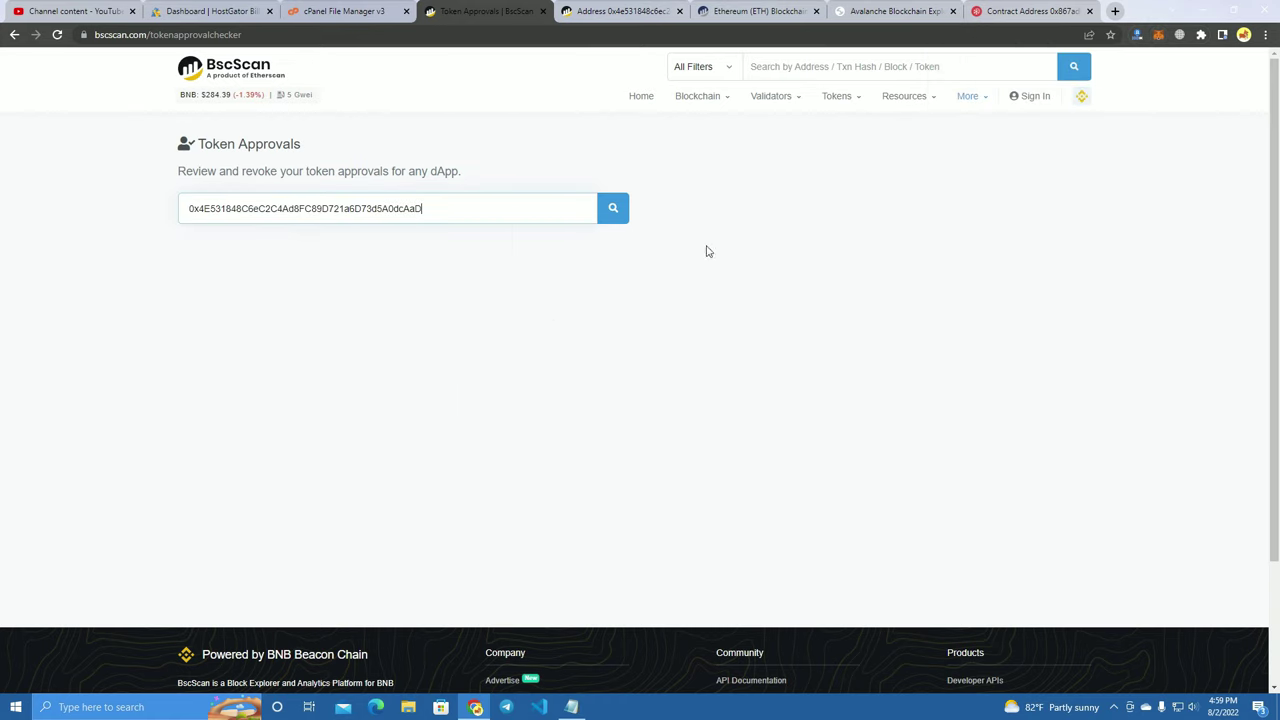
click(611, 212)
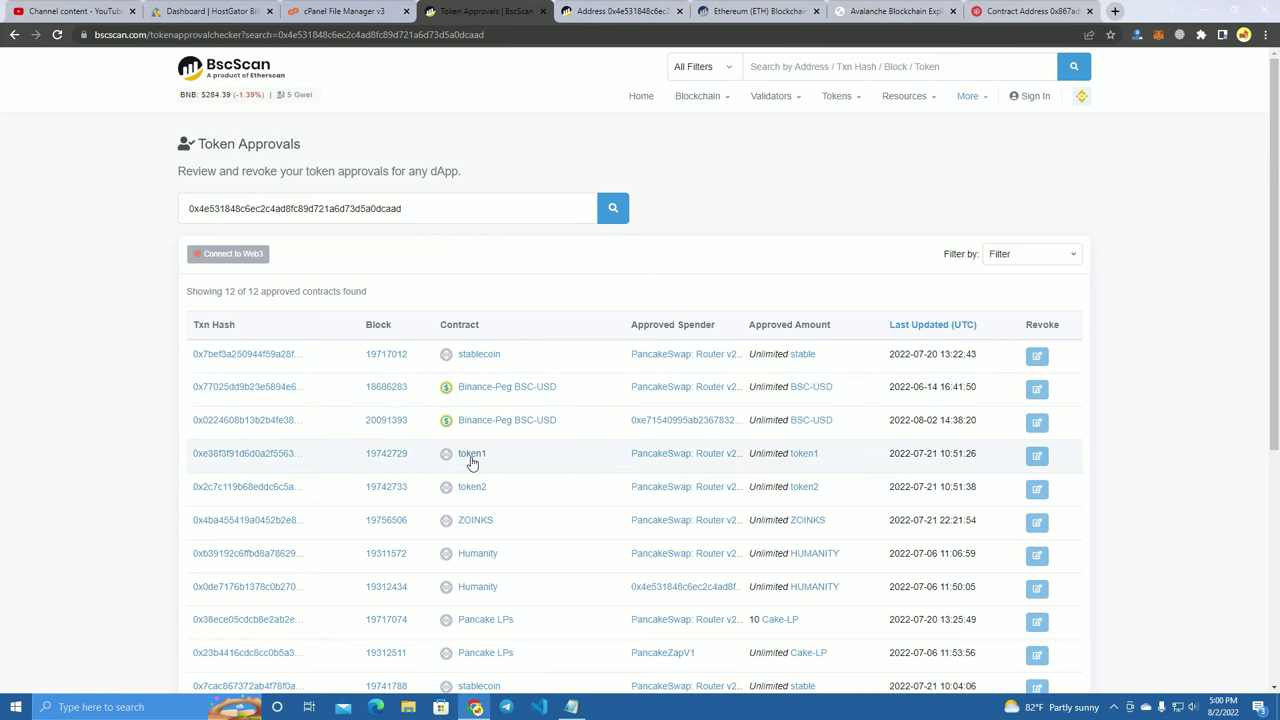
Step: Open the transaction of the Binance-Peg BSC-USD approval updated on 2022-08-02 and examine its timestamp and approved action
scroll(473, 458, down, 1)
scroll(473, 458, down, 1)
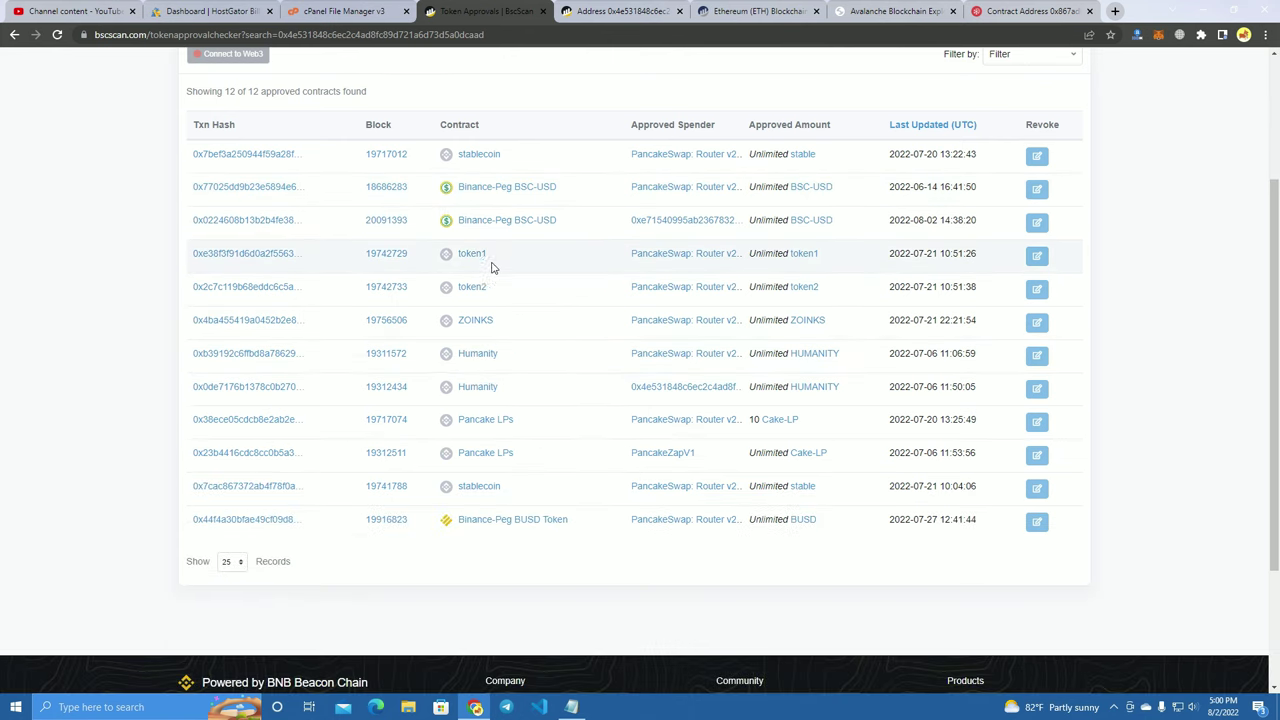
scroll(600, 508, up, 1)
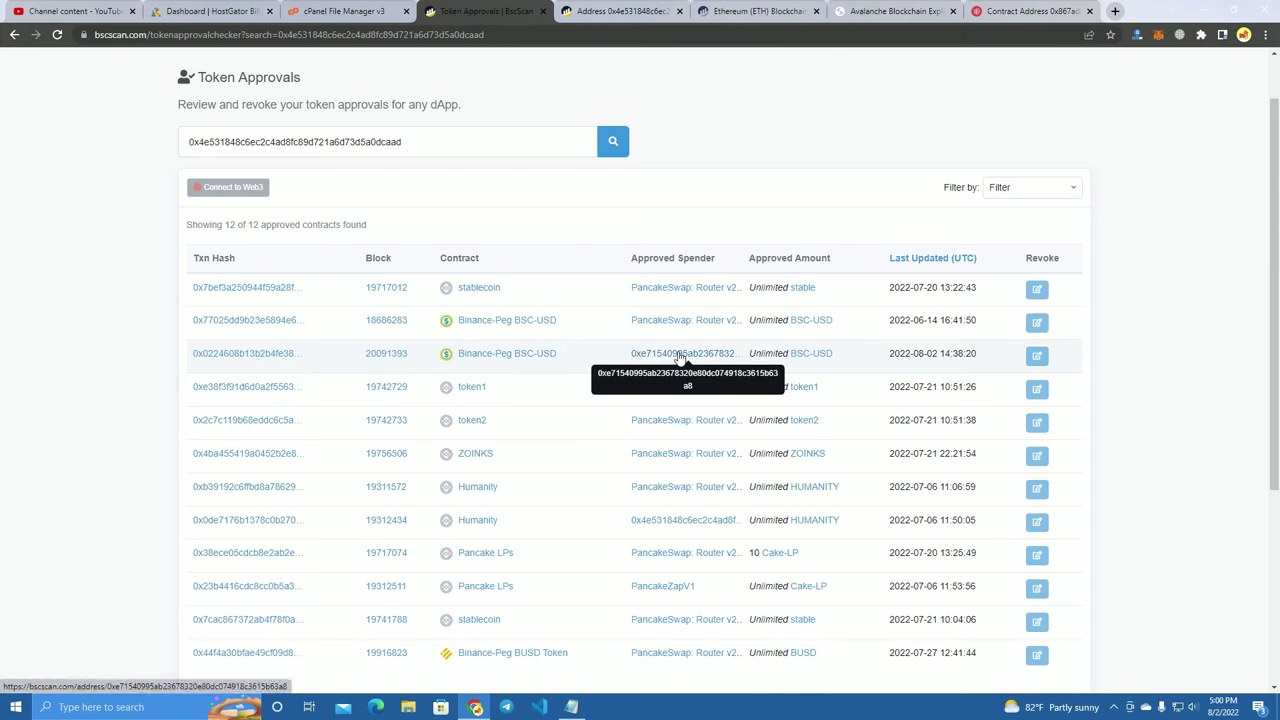
click(258, 355)
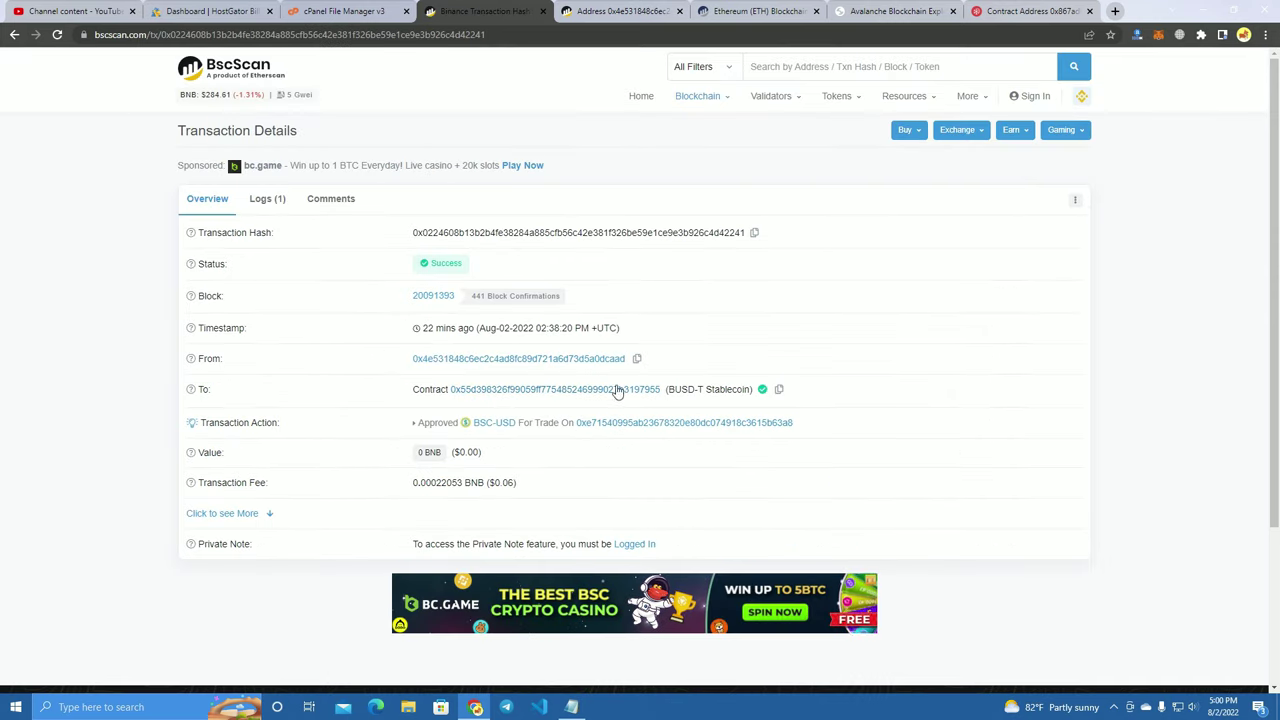
drag(418, 333, 440, 333)
click(400, 325)
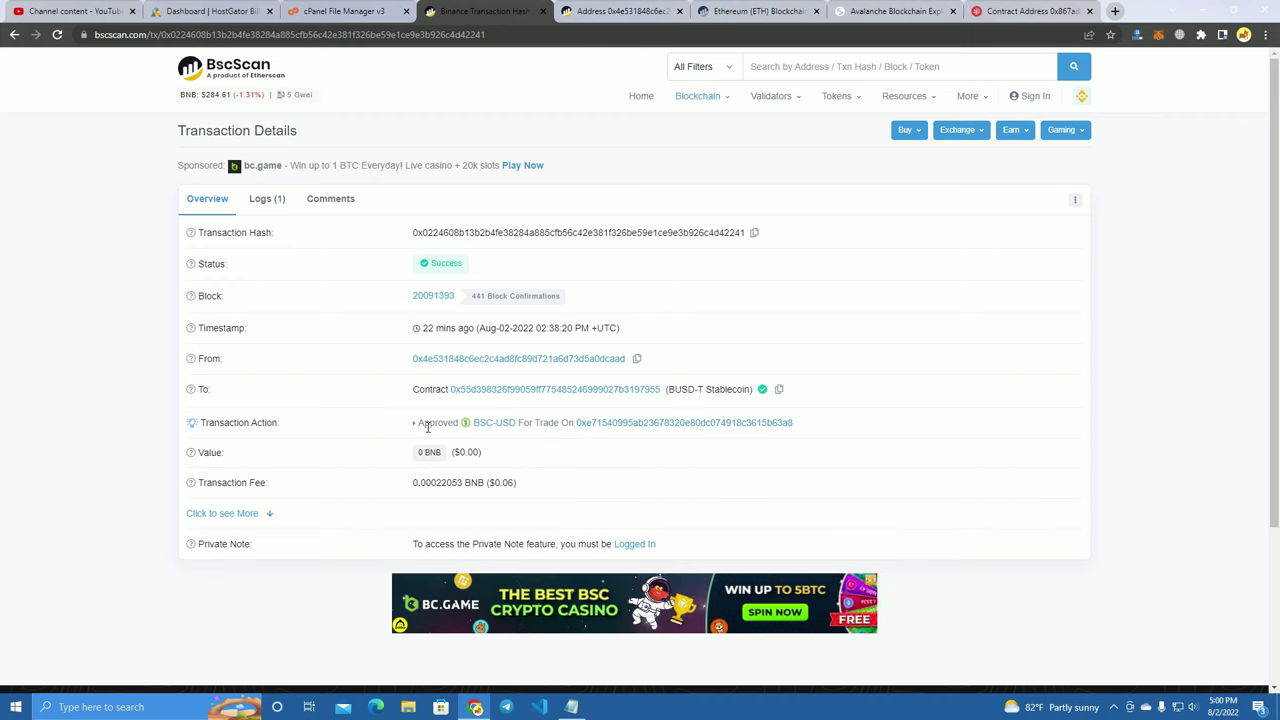
drag(418, 428, 462, 428)
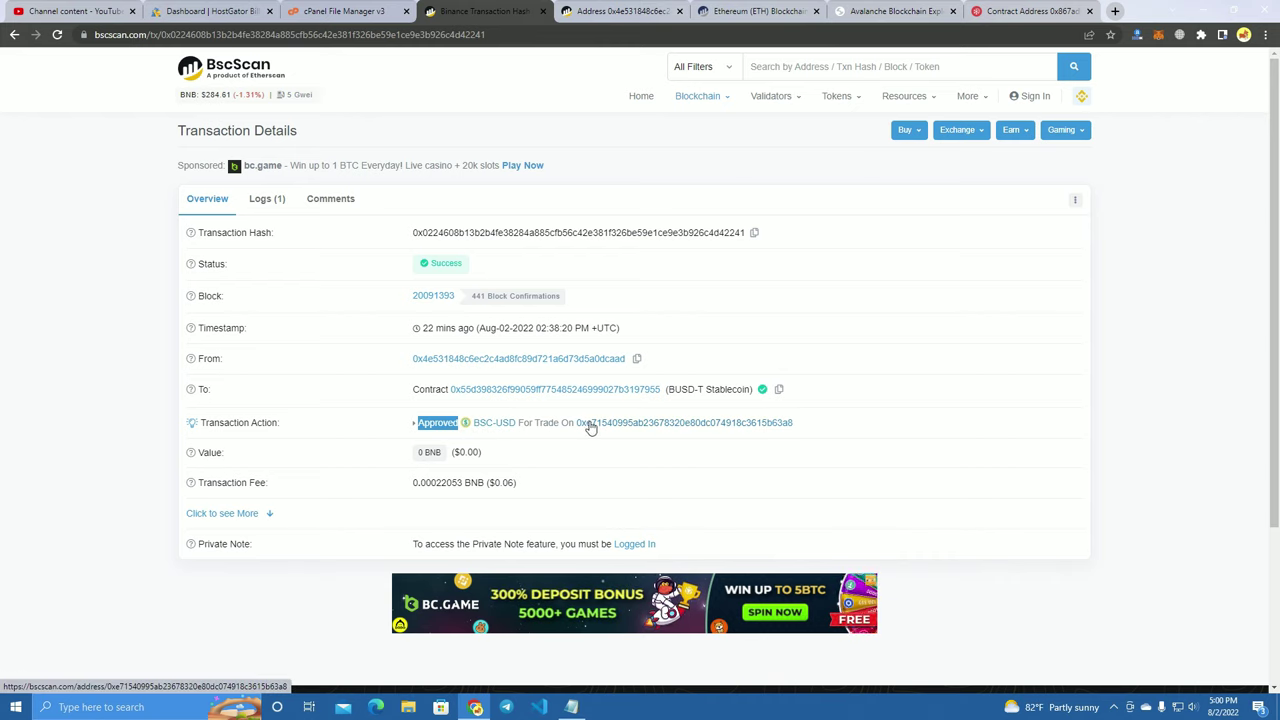
Step: Open the approved spender's address from the transaction action in a separate tab, review its transactions, and return to the transaction details
right_click(755, 426)
click(790, 433)
click(553, 11)
click(444, 9)
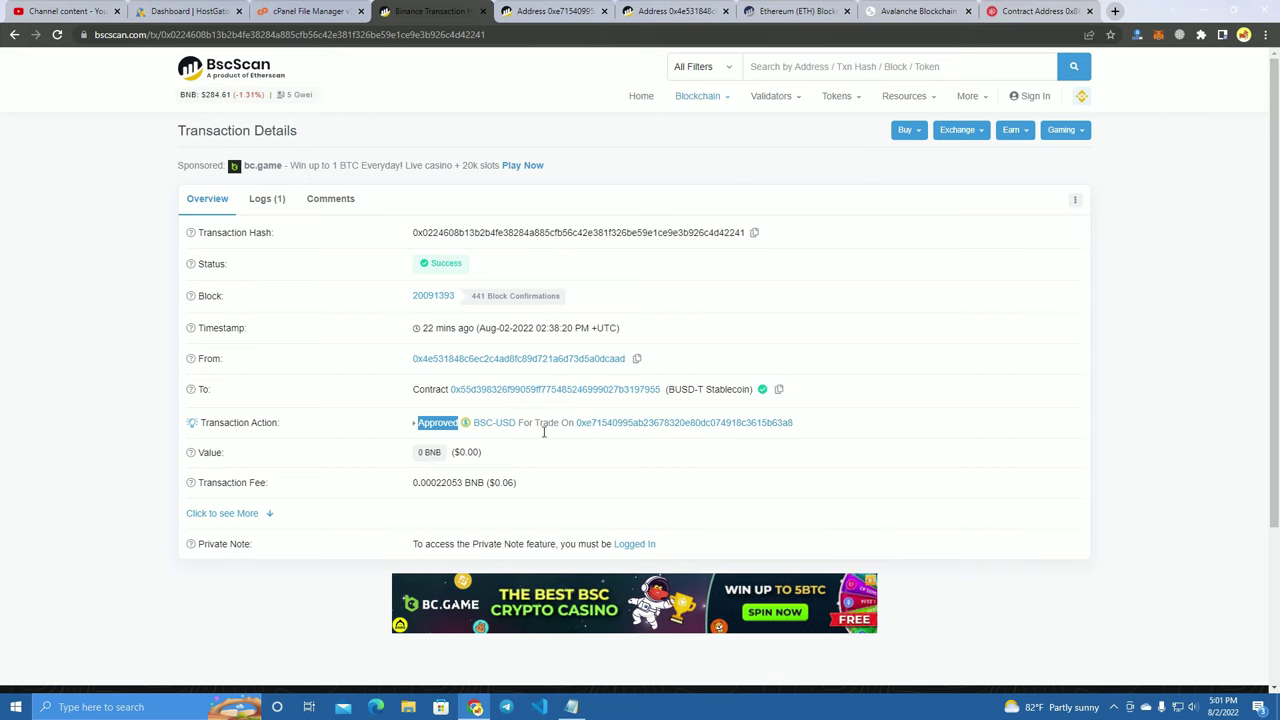
key(ctrl+Tab)
scroll(586, 404, down, 1)
scroll(586, 404, down, 1)
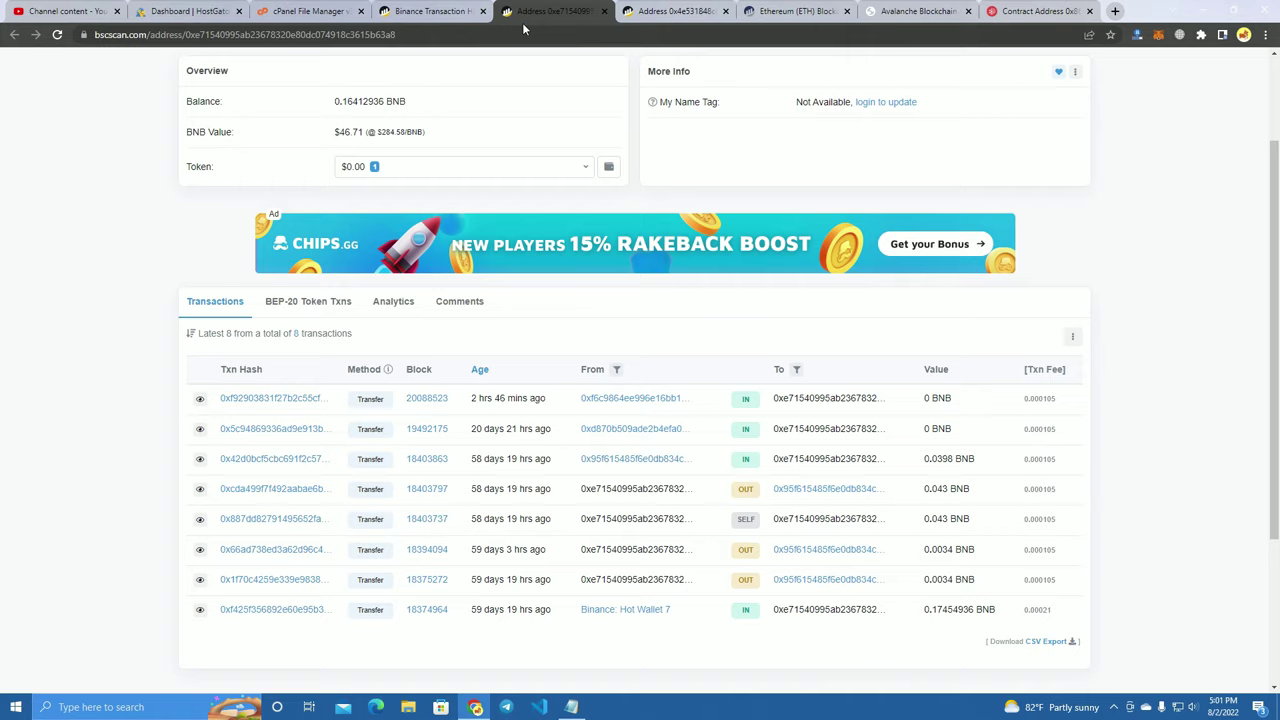
key(ctrl+shift+Tab)
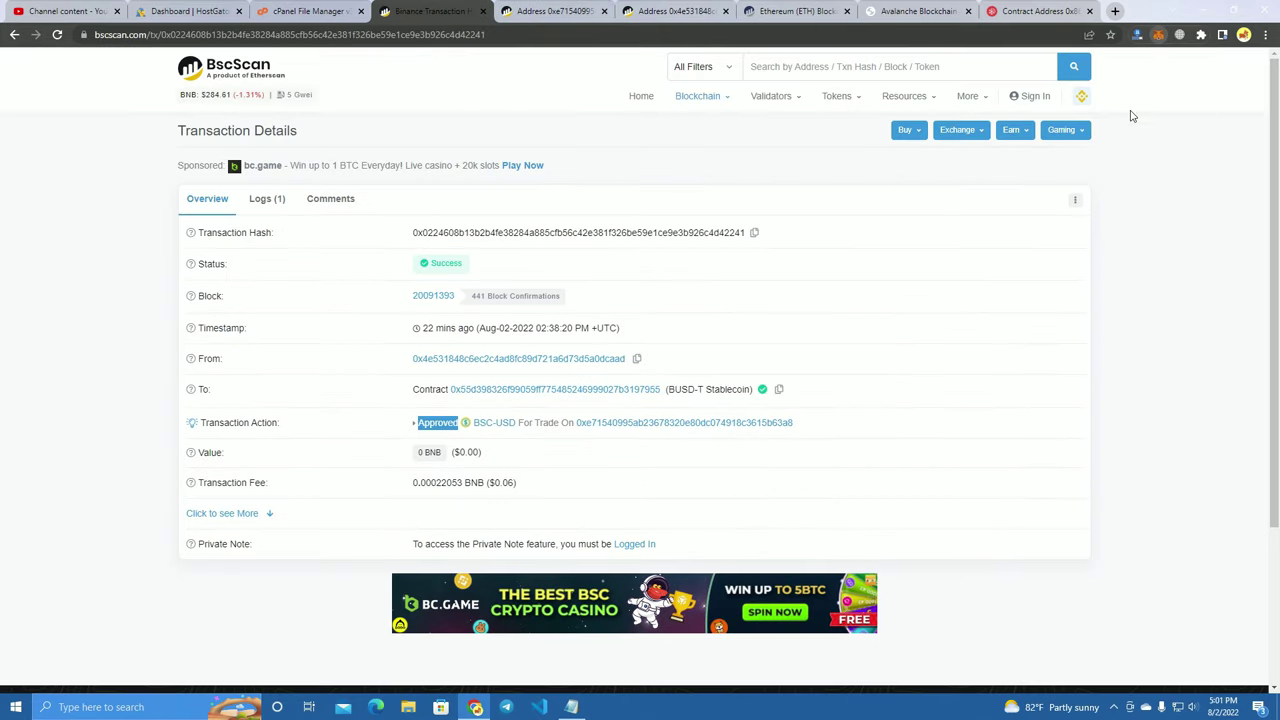
Step: Check the token assets held by Account 2 in the MetaMask wallet, then close the wallet
click(1158, 34)
click(989, 295)
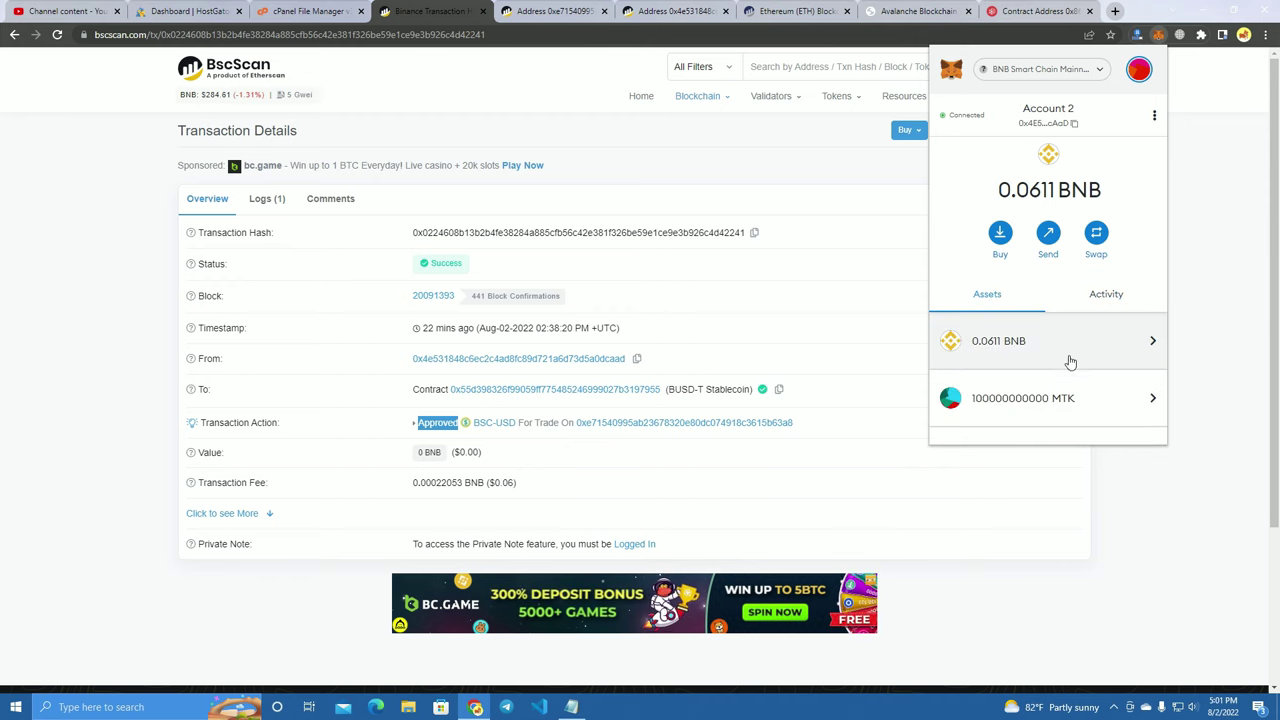
scroll(1069, 364, down, 3)
scroll(1034, 394, up, 3)
click(3, 388)
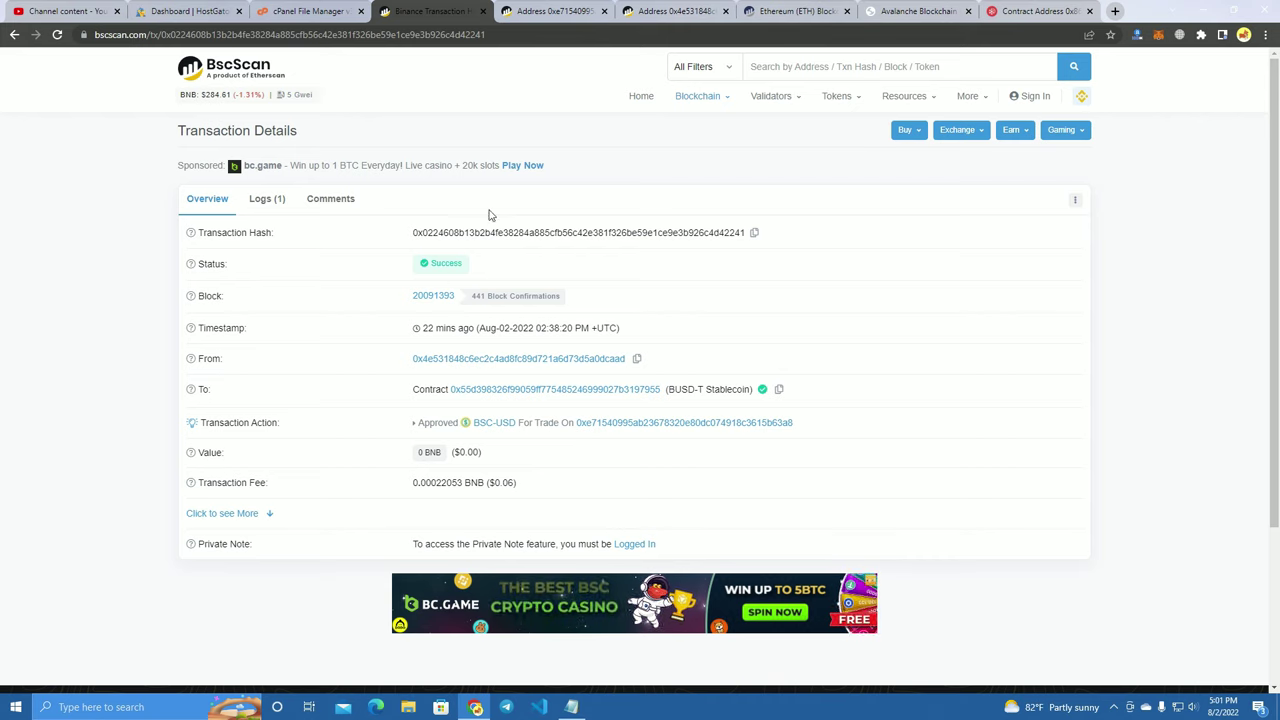
Step: Reopen the Token Approvals tool and search it for the copied wallet address
mouse_move(990, 107)
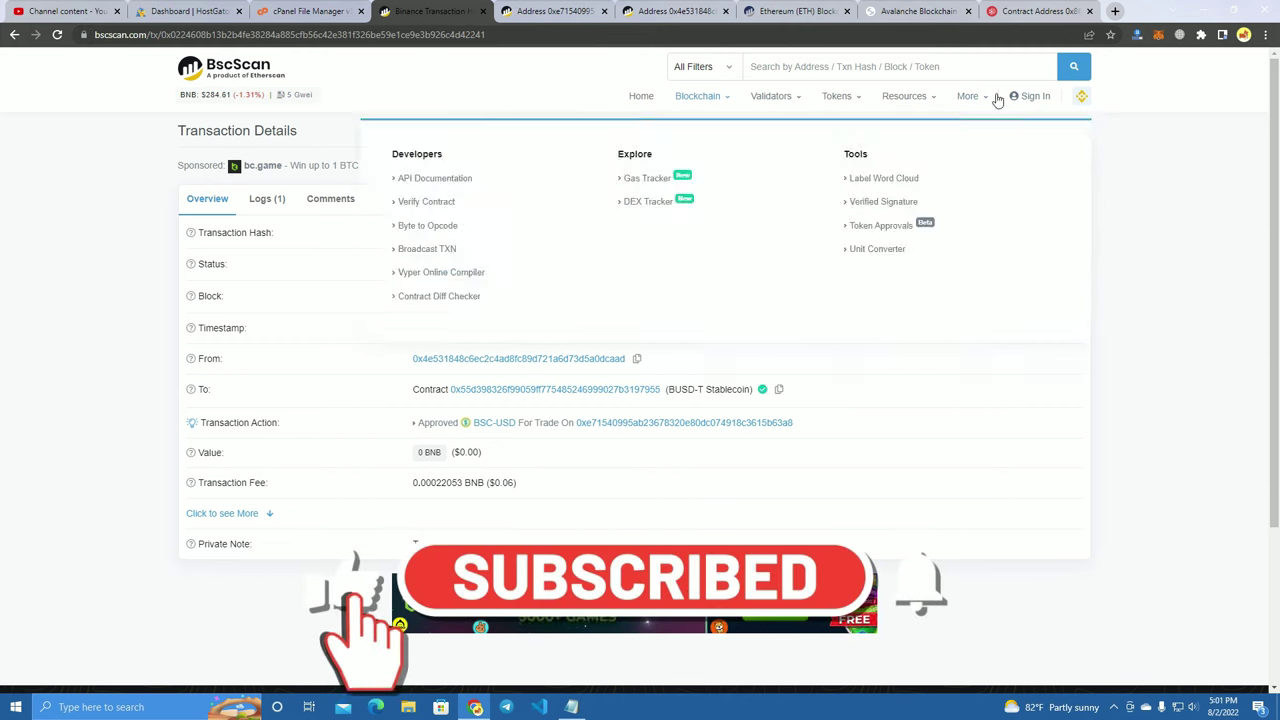
click(880, 219)
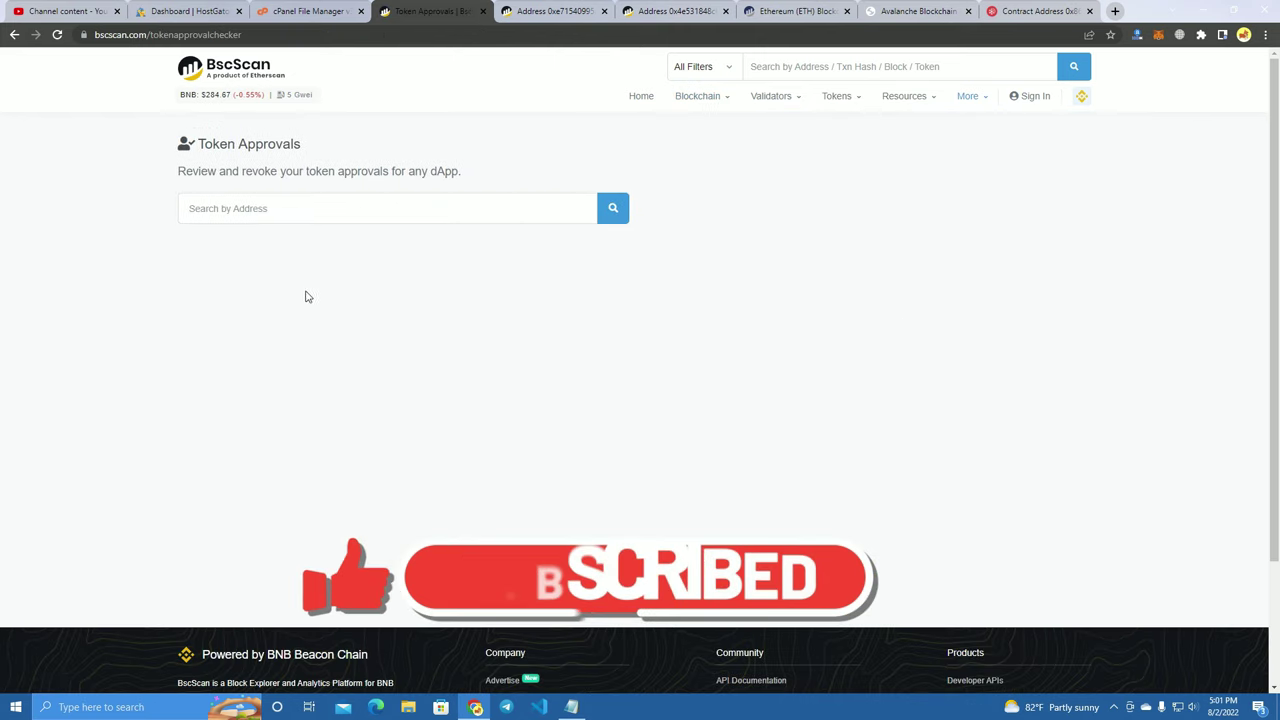
key(ctrl+v)
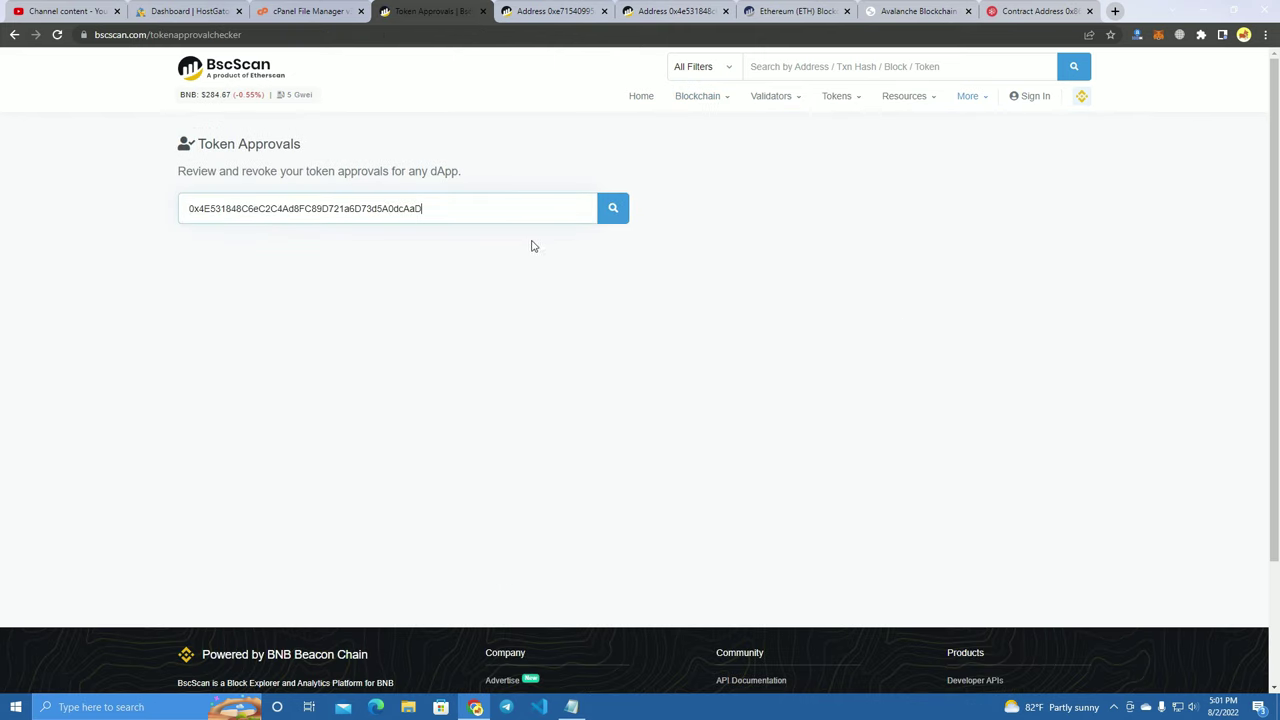
click(611, 211)
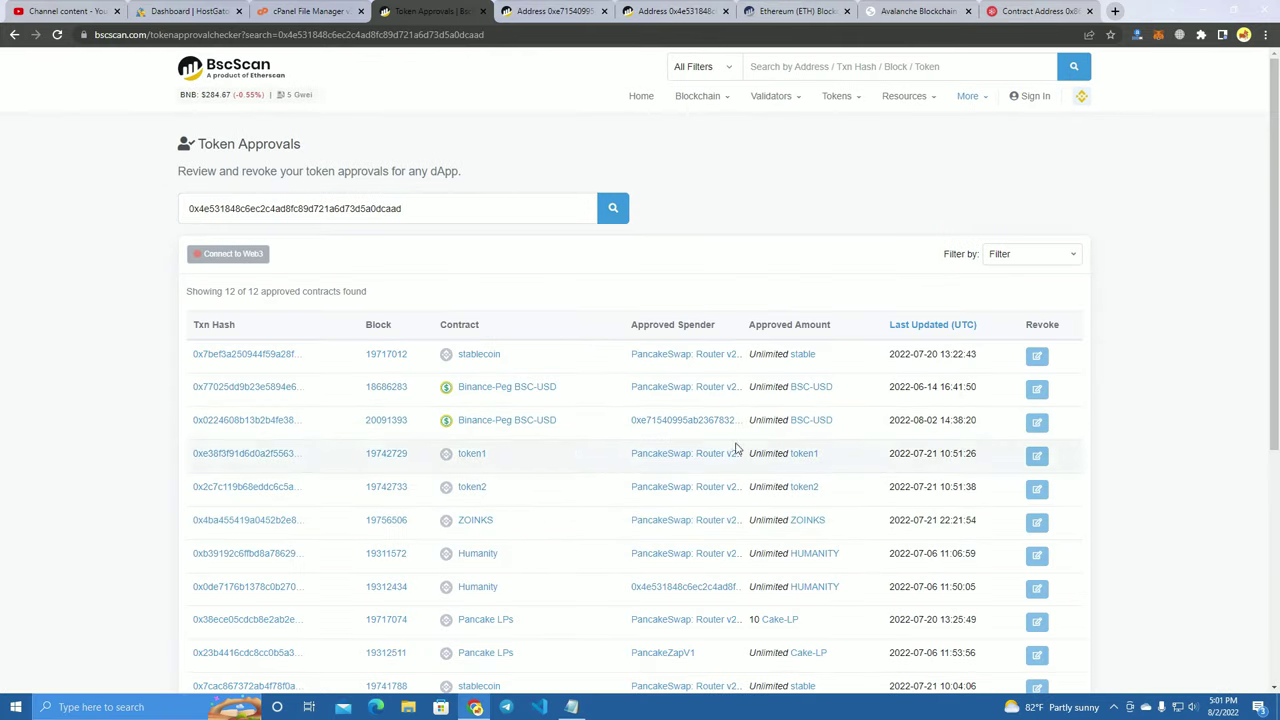
scroll(701, 445, down, 1)
scroll(701, 445, up, 1)
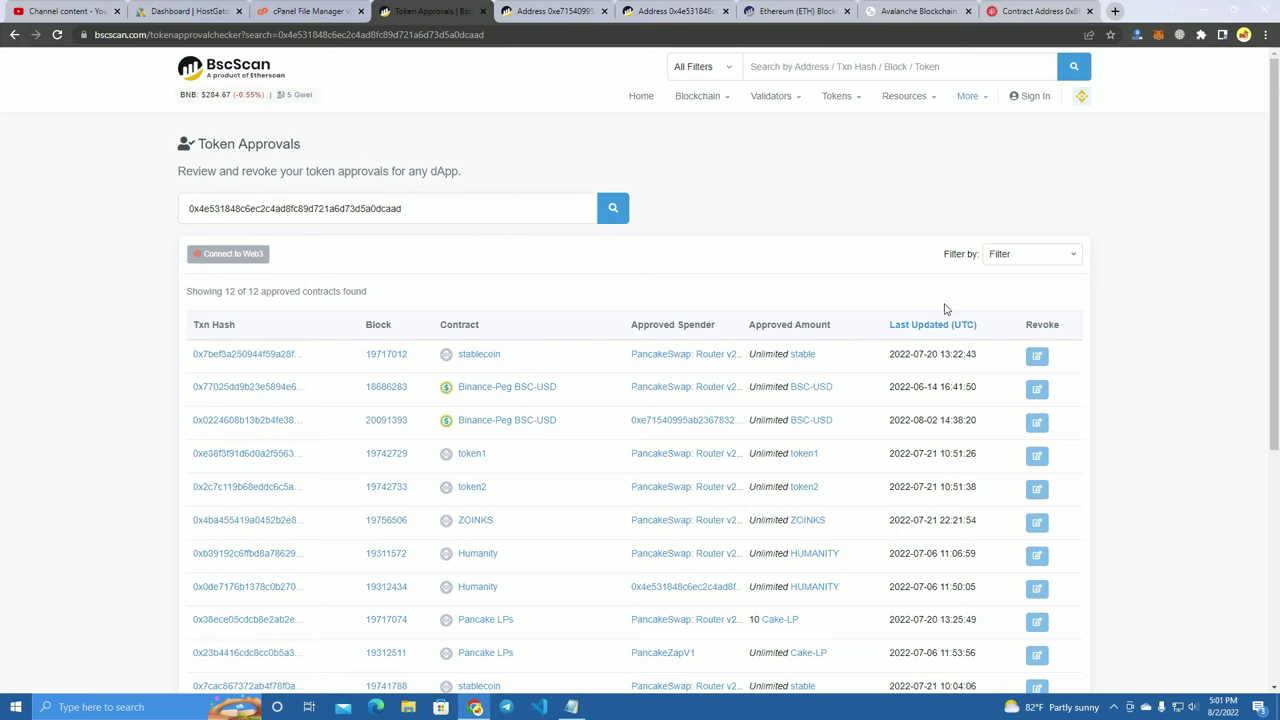
Step: Connect the MetaMask wallet to the approvals page through Web3 and accept the beta disclaimer
click(257, 257)
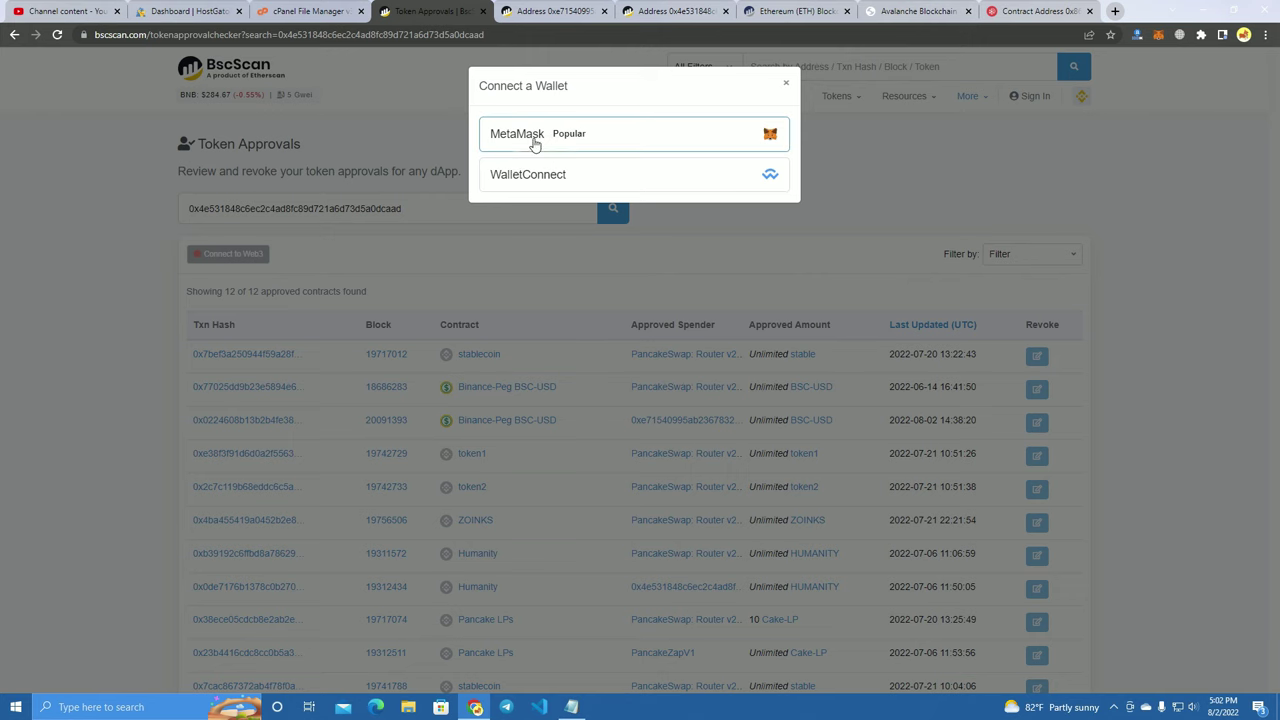
click(665, 140)
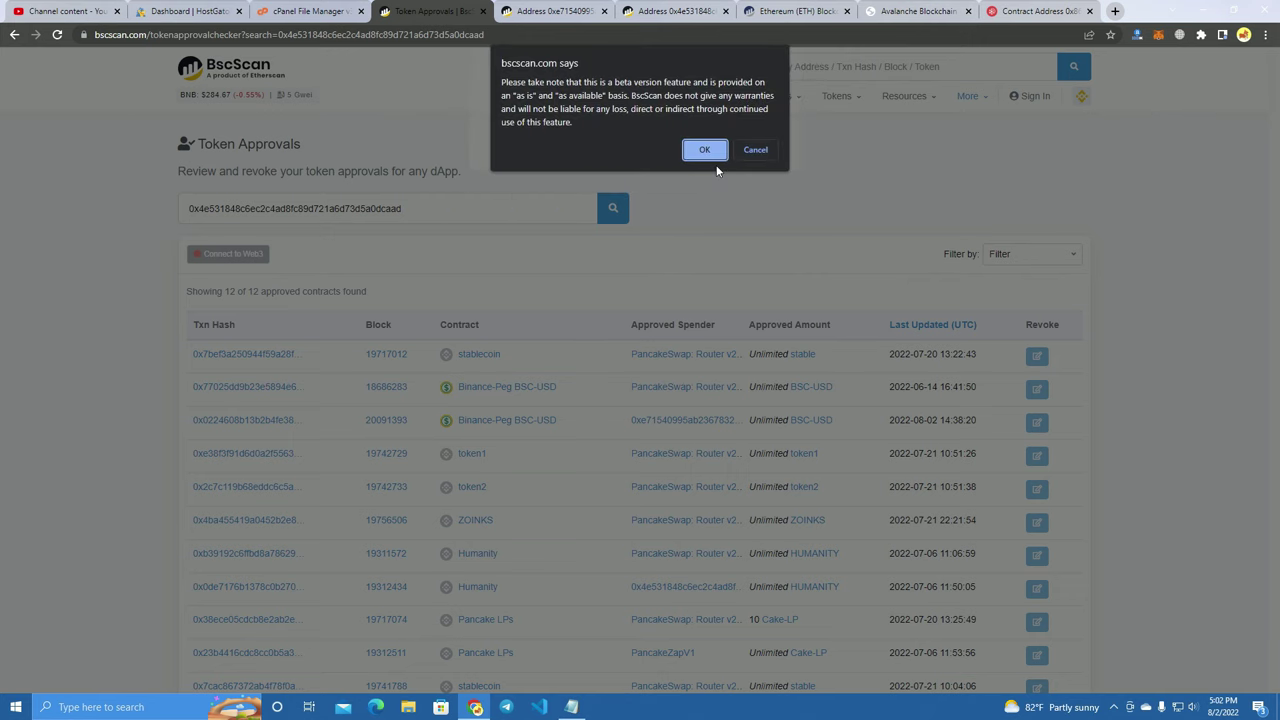
click(707, 154)
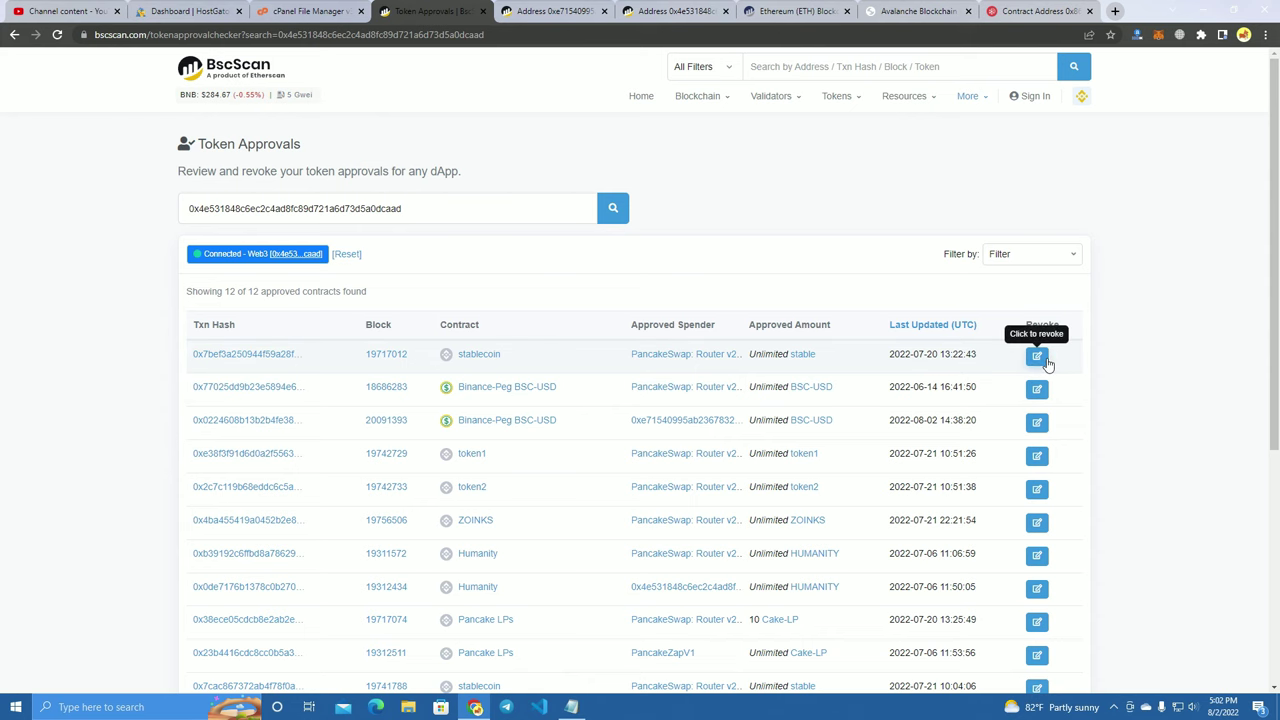
Step: Revoke PancakeSwap Router's unlimited approval for stablecoin dated 2022-07-20, approve the MetaMask transaction, and close the revoke dialog
click(1037, 357)
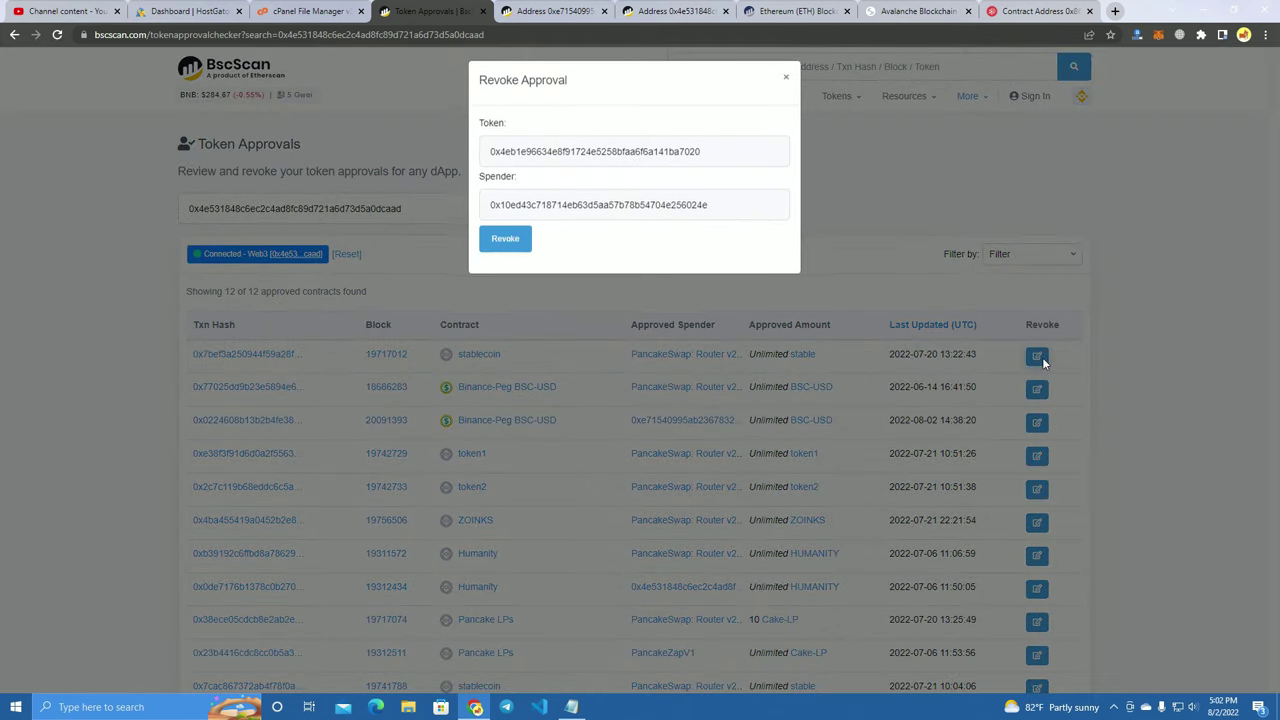
click(526, 252)
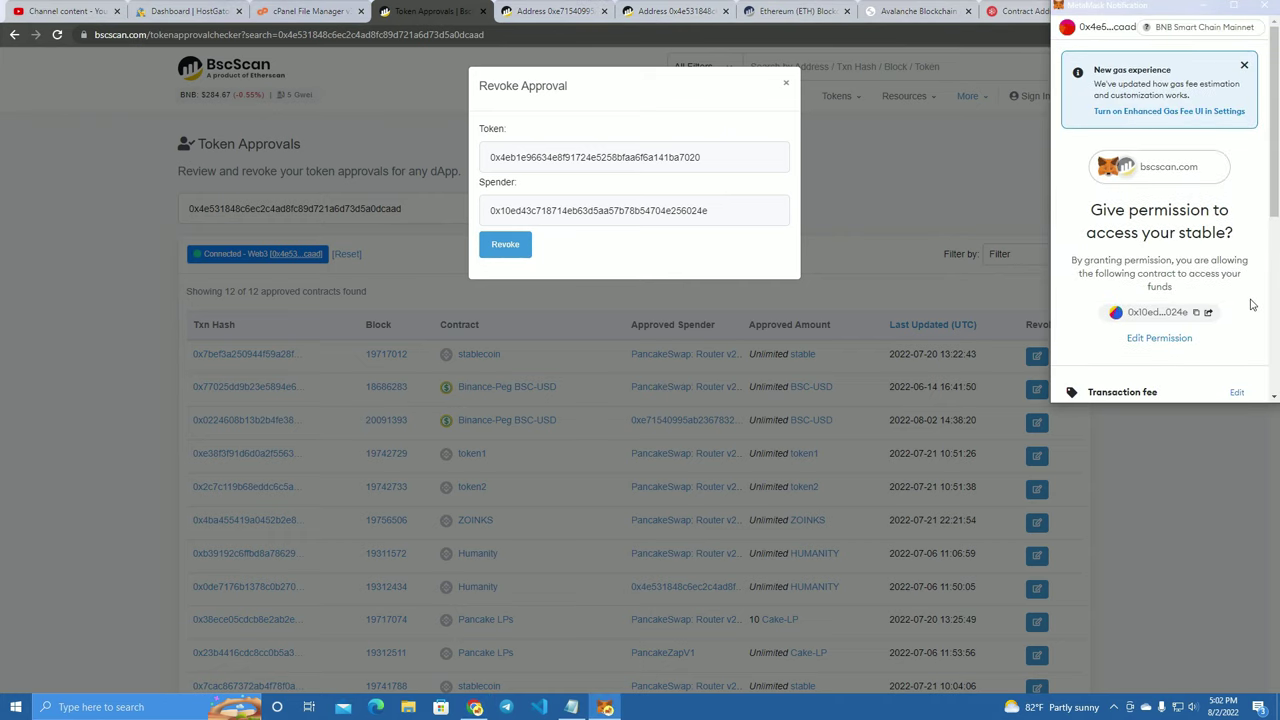
scroll(1251, 304, down, 3)
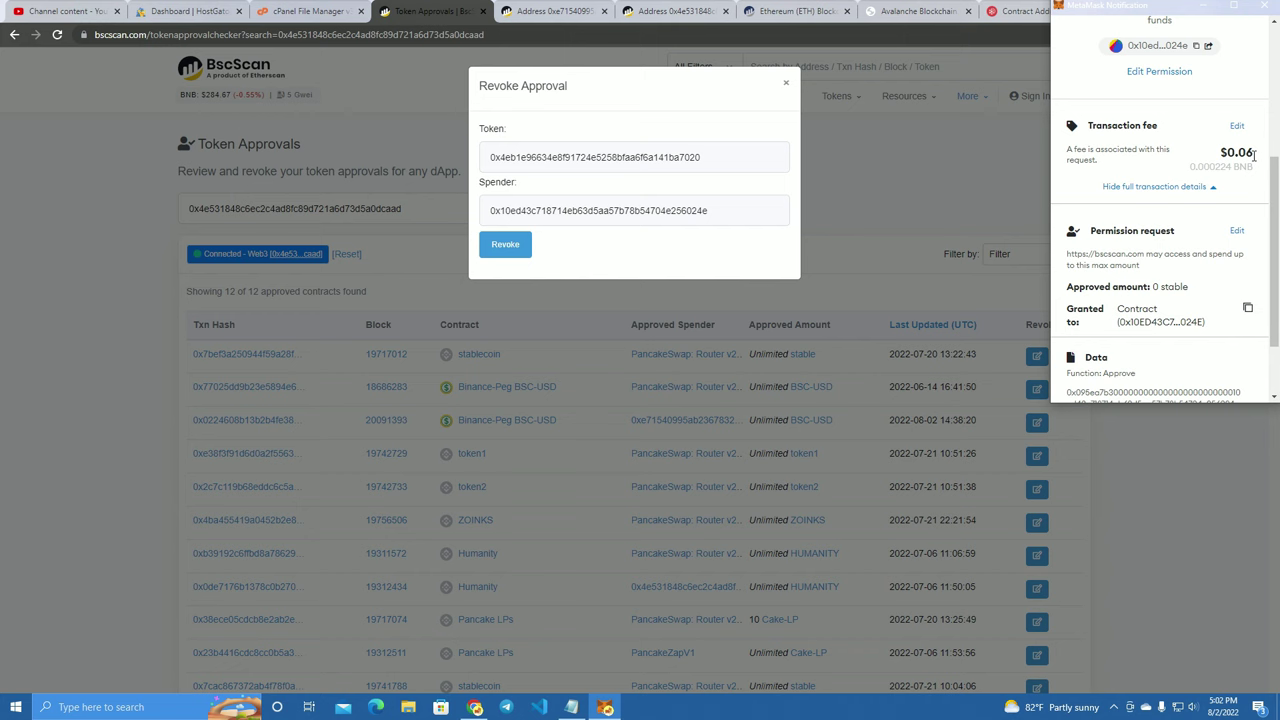
scroll(1254, 155, down, 2)
click(1213, 378)
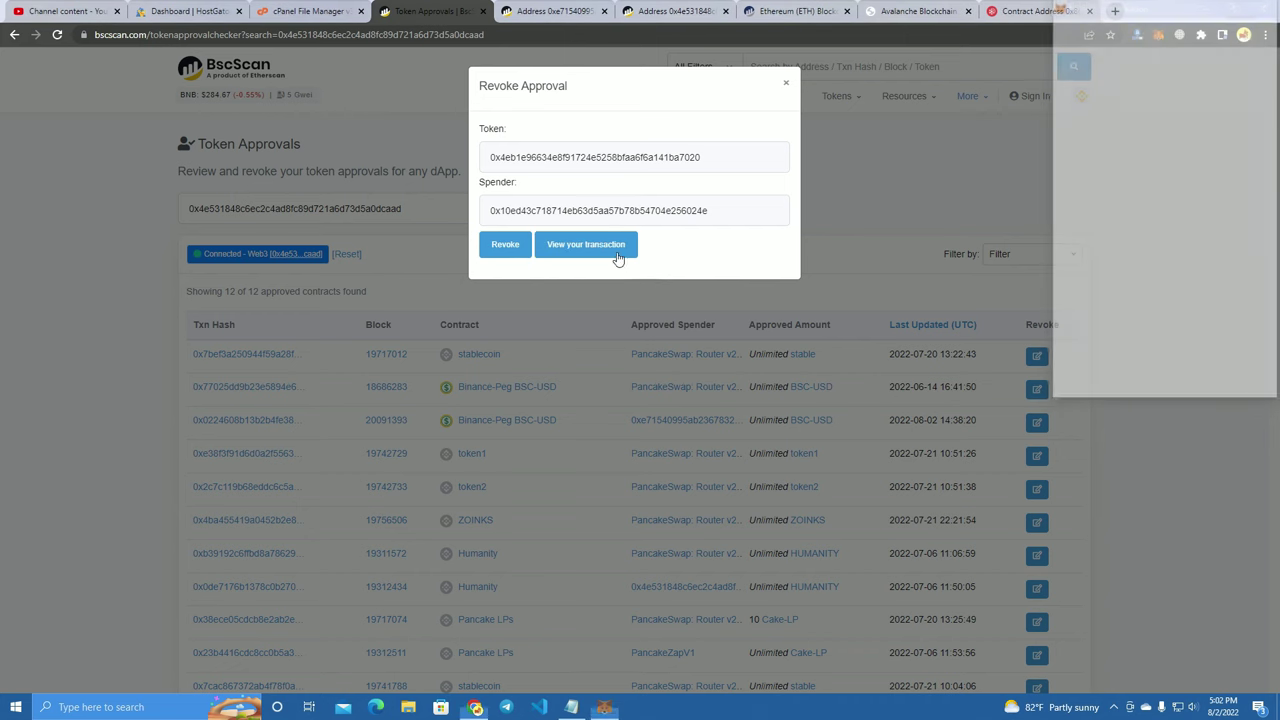
click(787, 87)
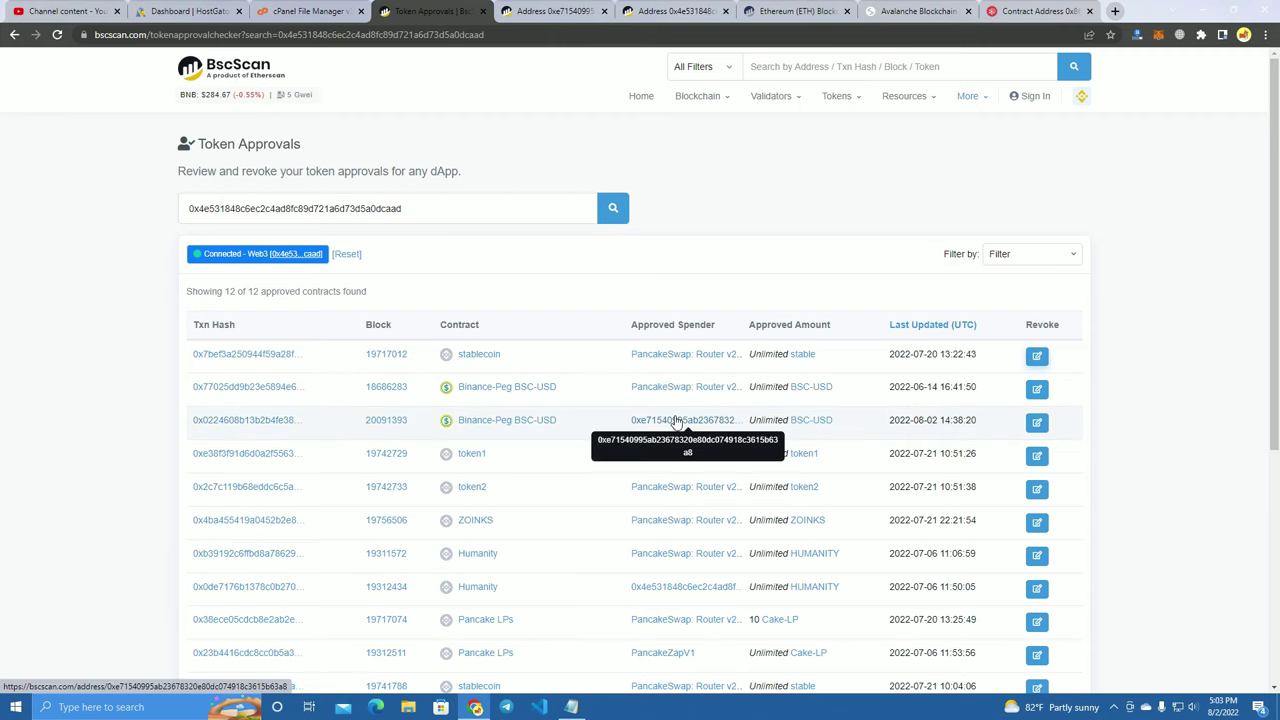
Step: Revoke the unlimited Binance-Peg BSC-USD approval updated on 2022-08-02 and approve the transaction in MetaMask
click(1045, 426)
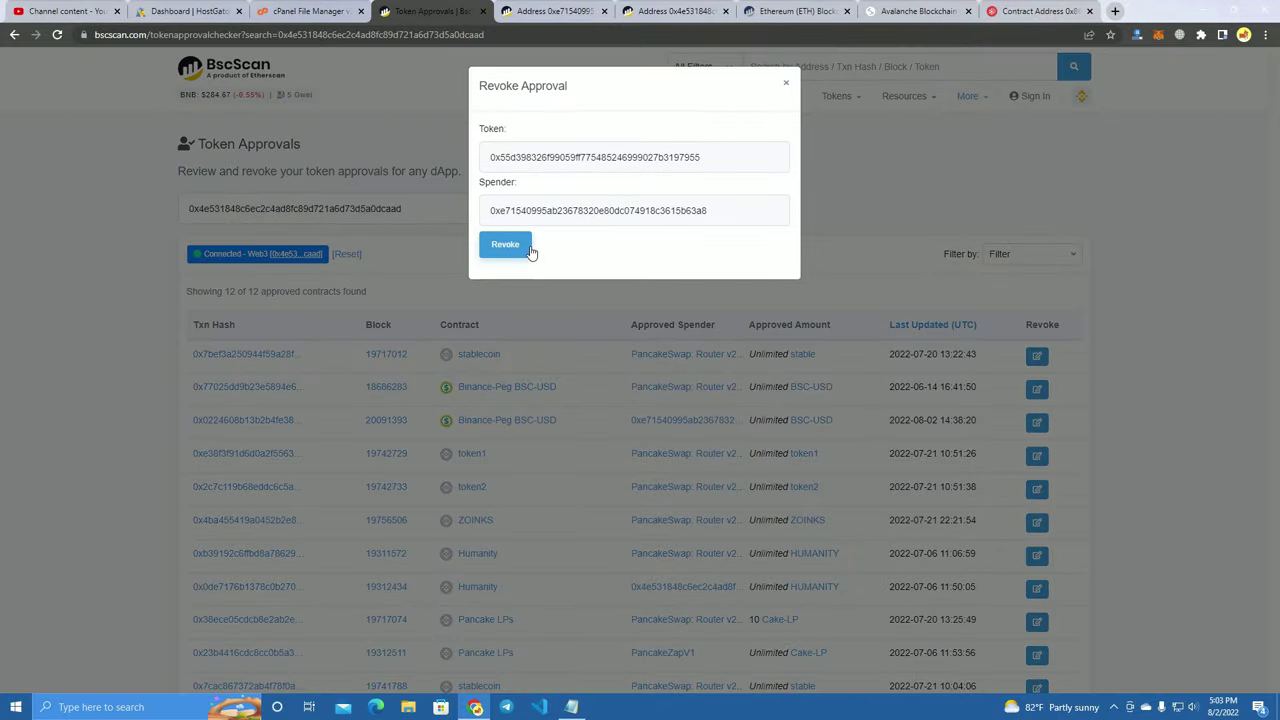
click(531, 250)
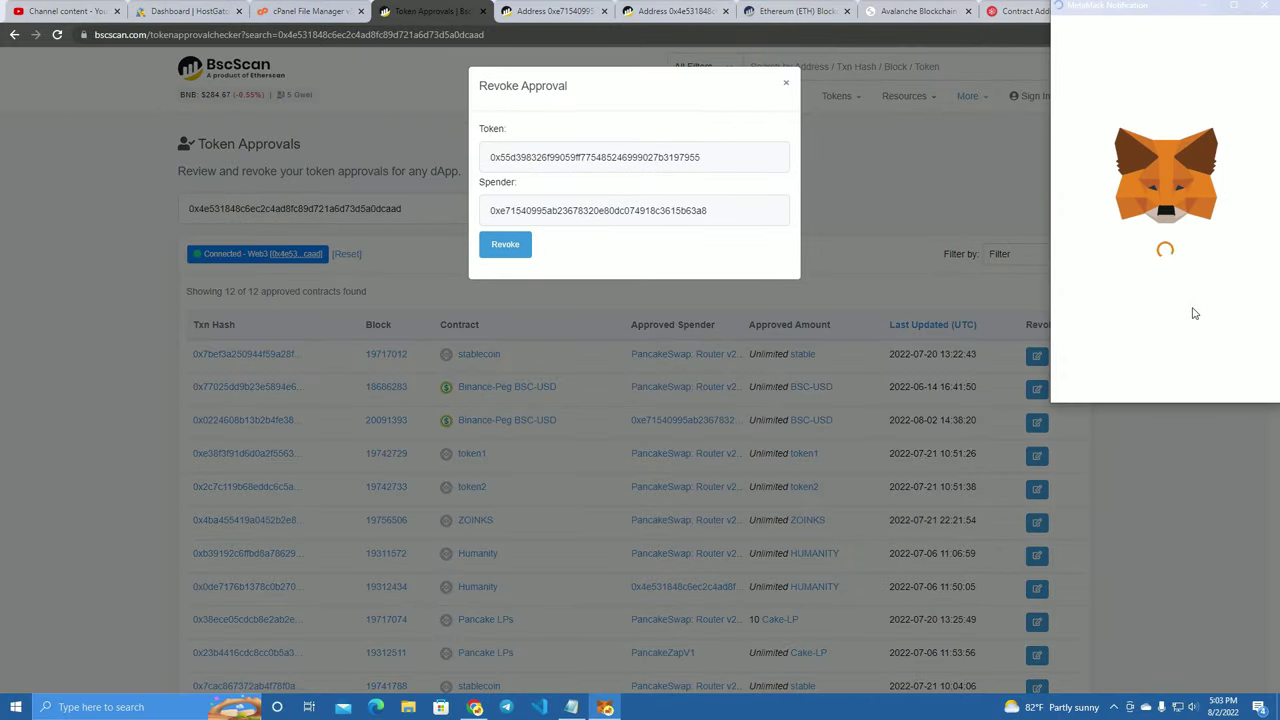
scroll(1222, 376, down, 5)
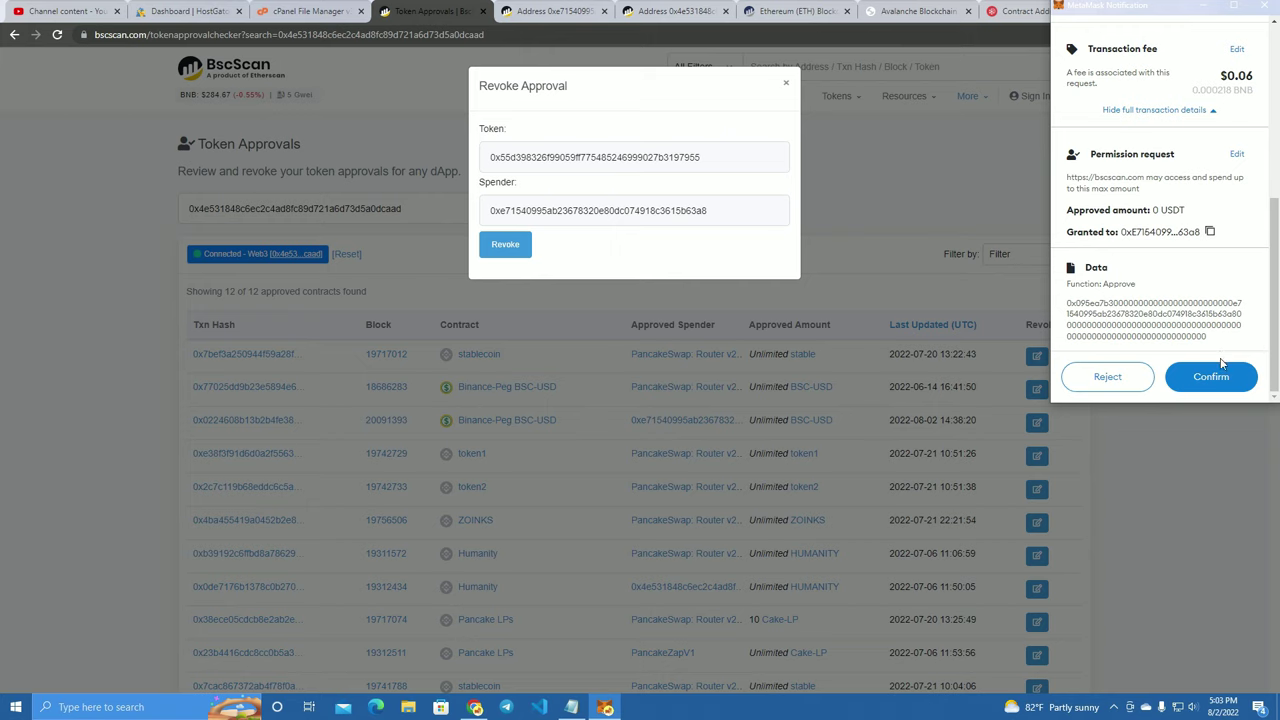
click(1222, 378)
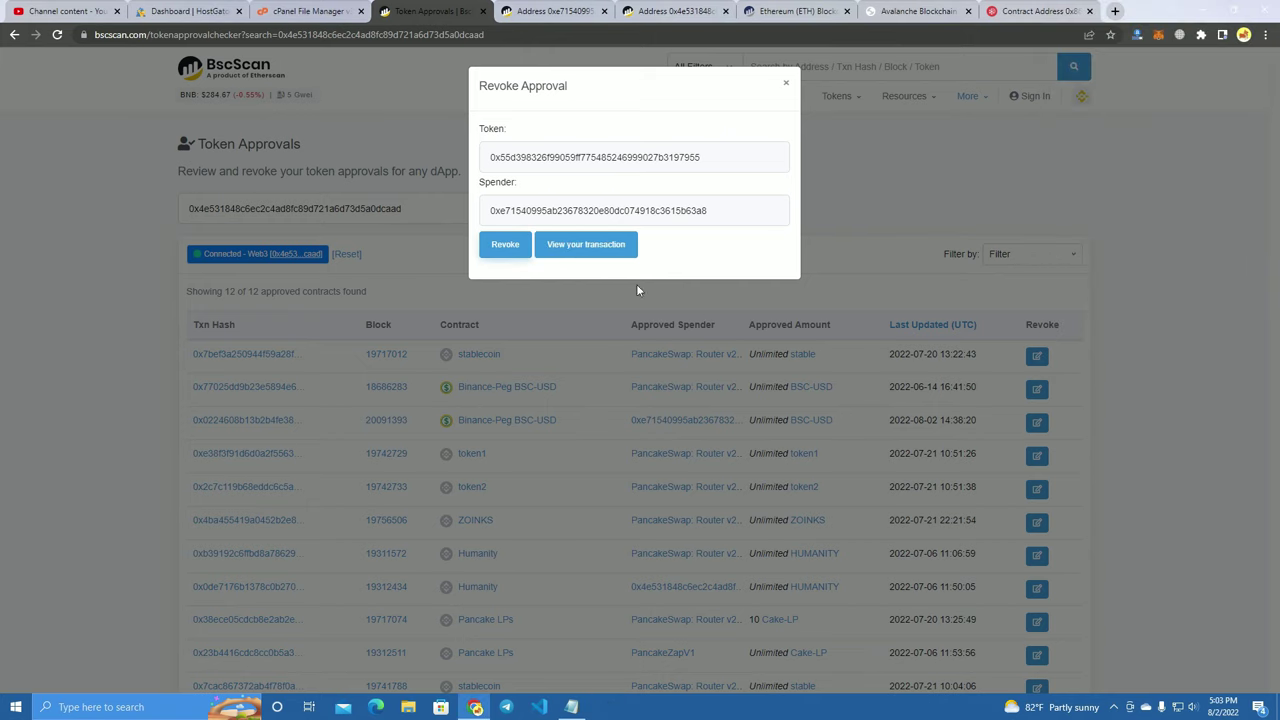
Step: Resubmit the revocation of the Binance-Peg BSC-USD approval and check the approved amount in MetaMask's permission request
click(520, 248)
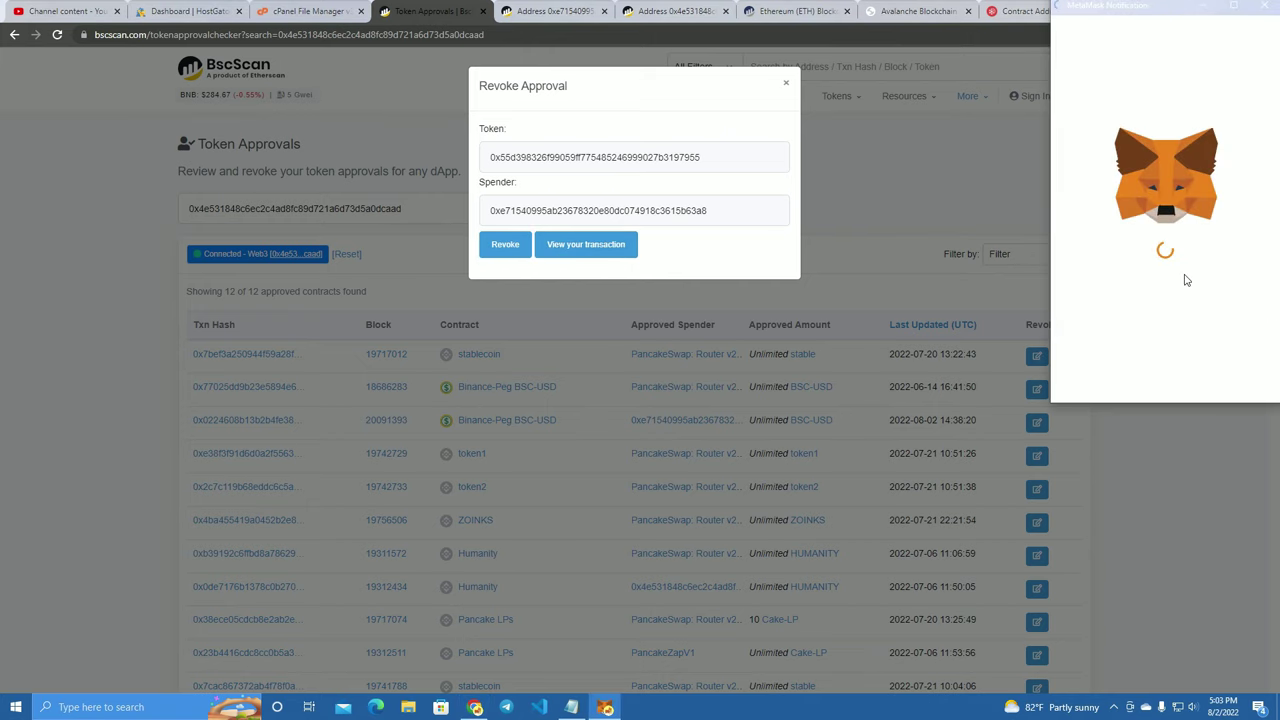
scroll(1115, 295, down, 5)
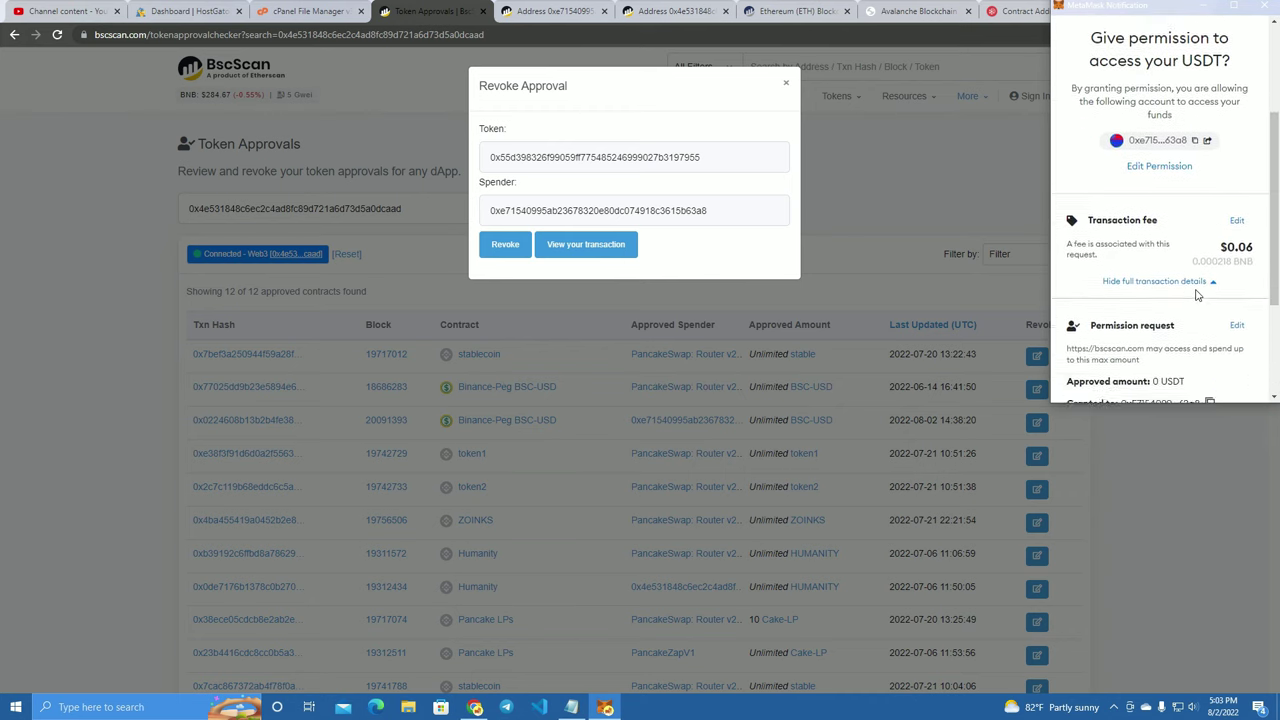
scroll(1207, 305, down, 2)
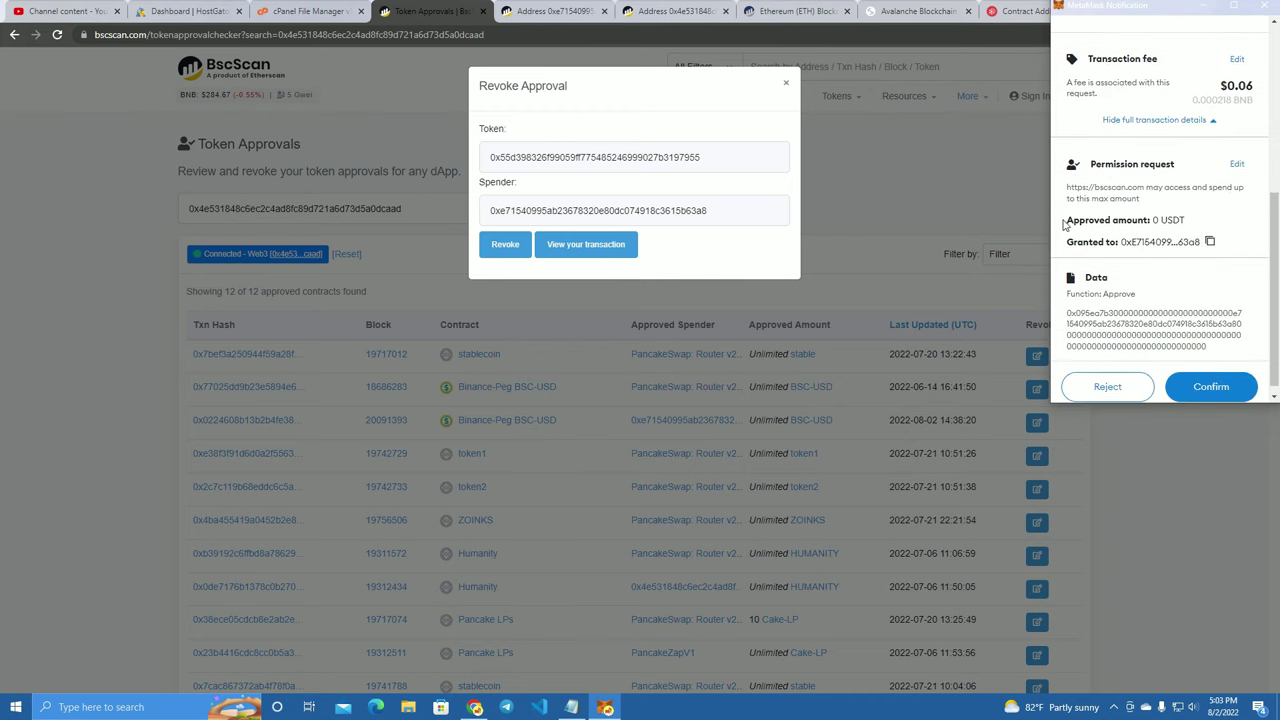
drag(1063, 225, 1153, 225)
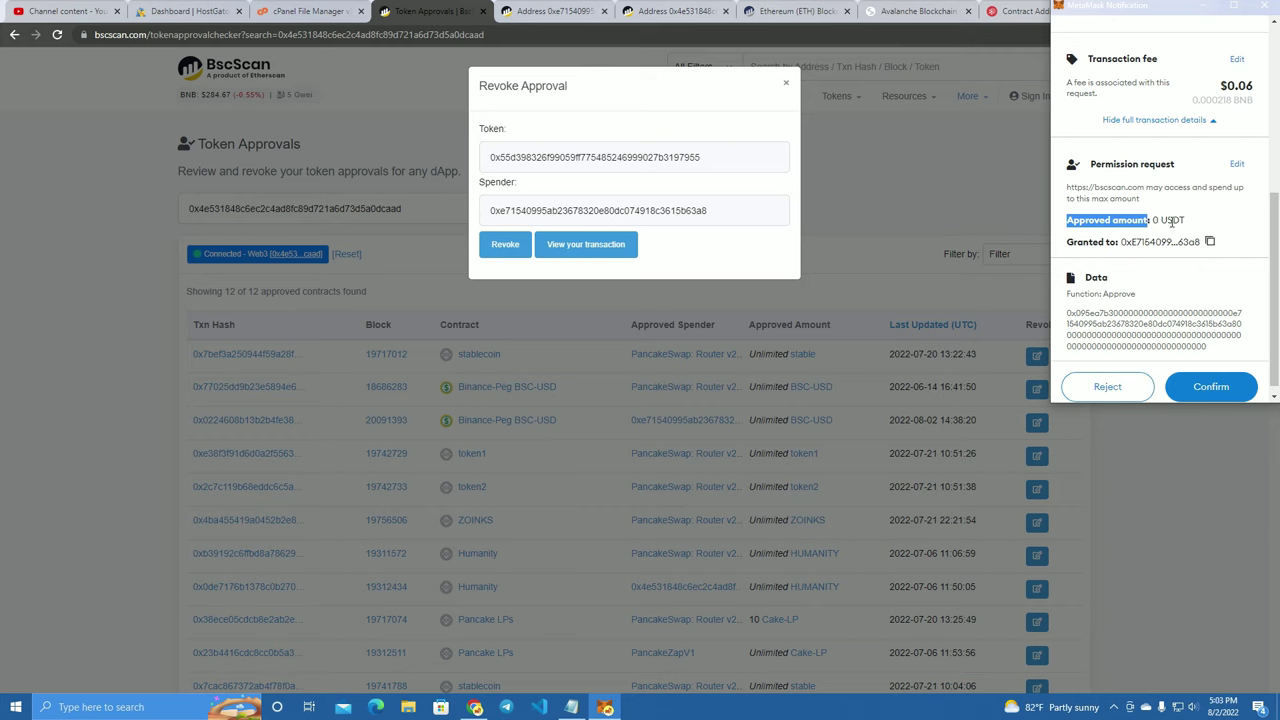
click(1188, 228)
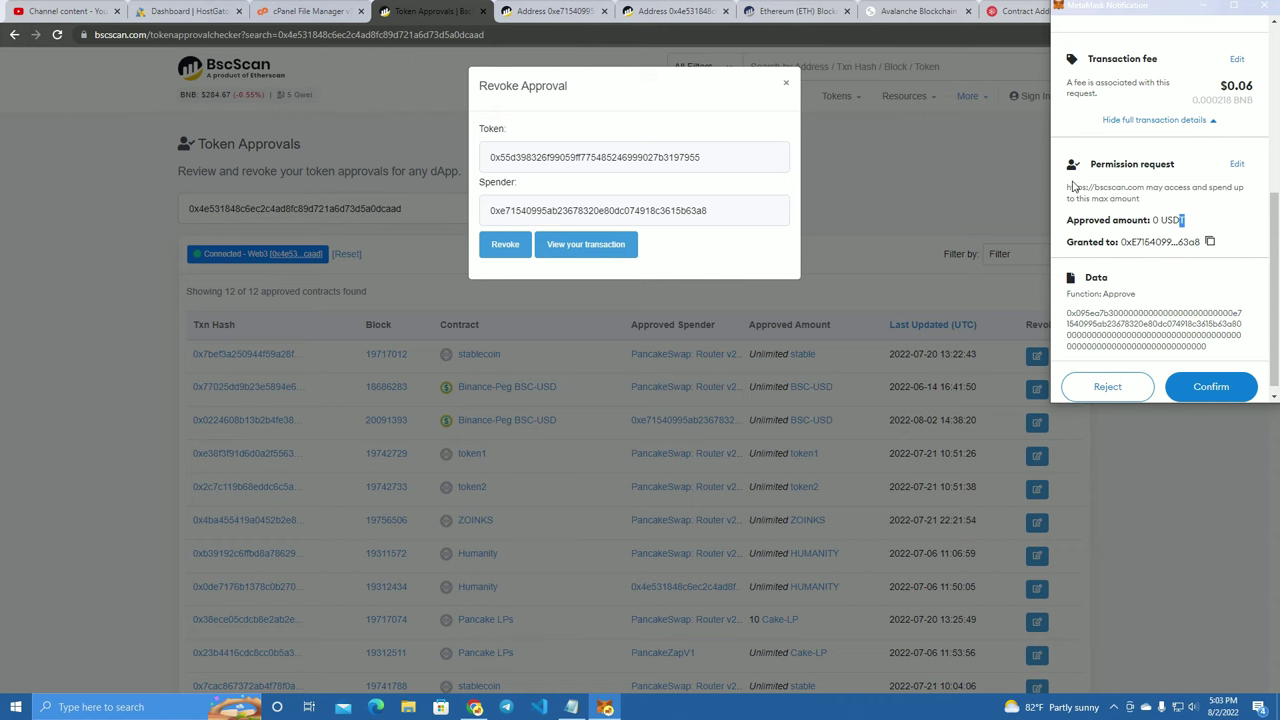
Step: Confirm the USDT permission transaction in MetaMask, then close the revoke dialog and look over the approvals list
scroll(1175, 360, up, 2)
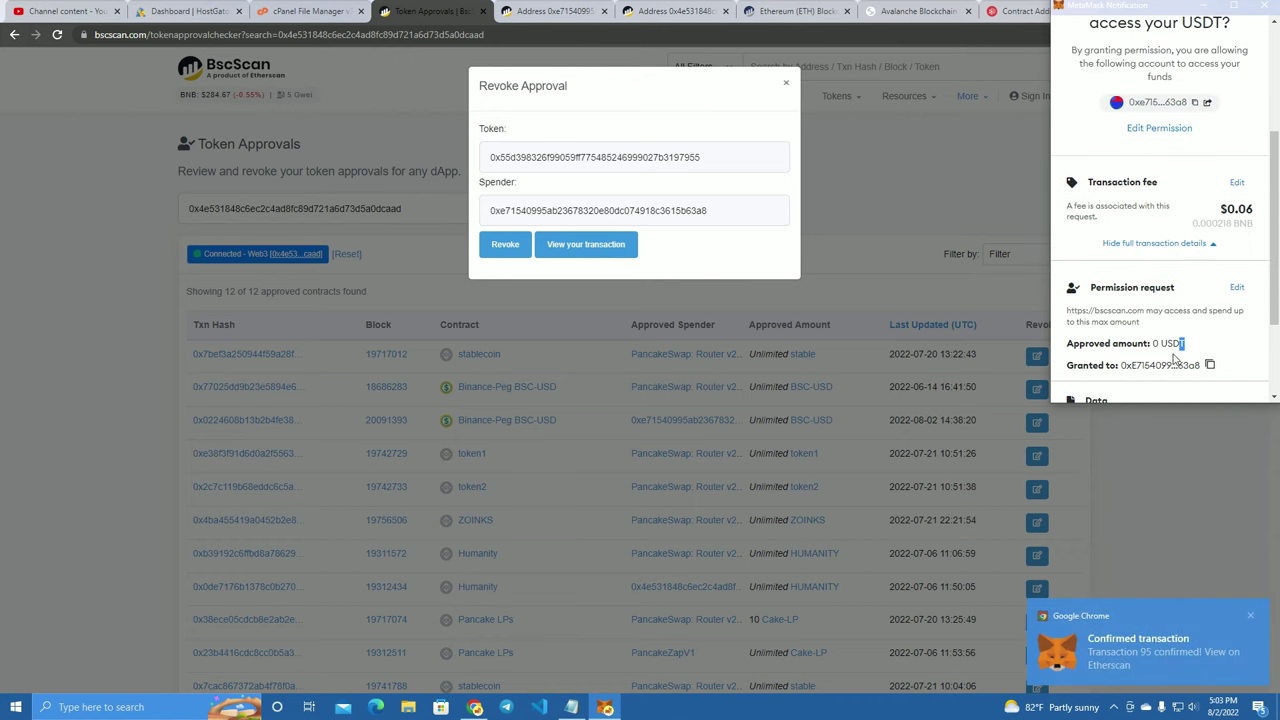
scroll(1175, 360, down, 2)
click(1211, 377)
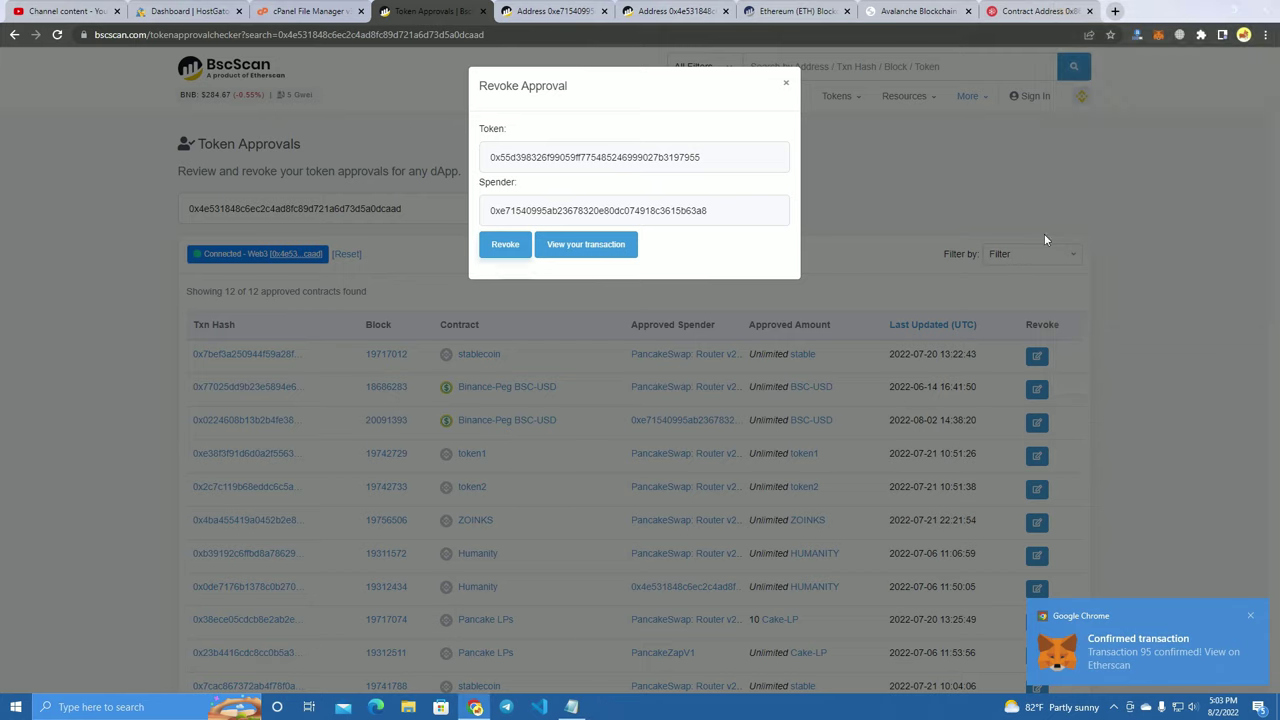
click(787, 86)
scroll(600, 330, down, 3)
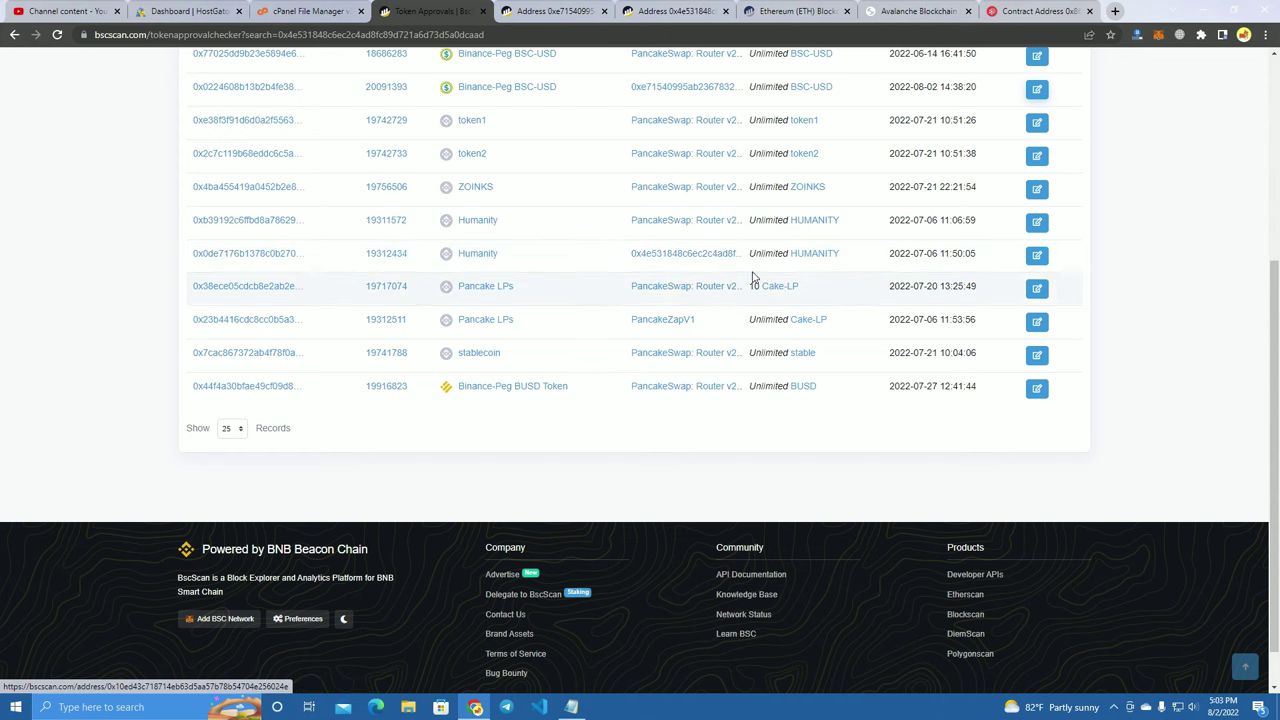
scroll(557, 240, up, 4)
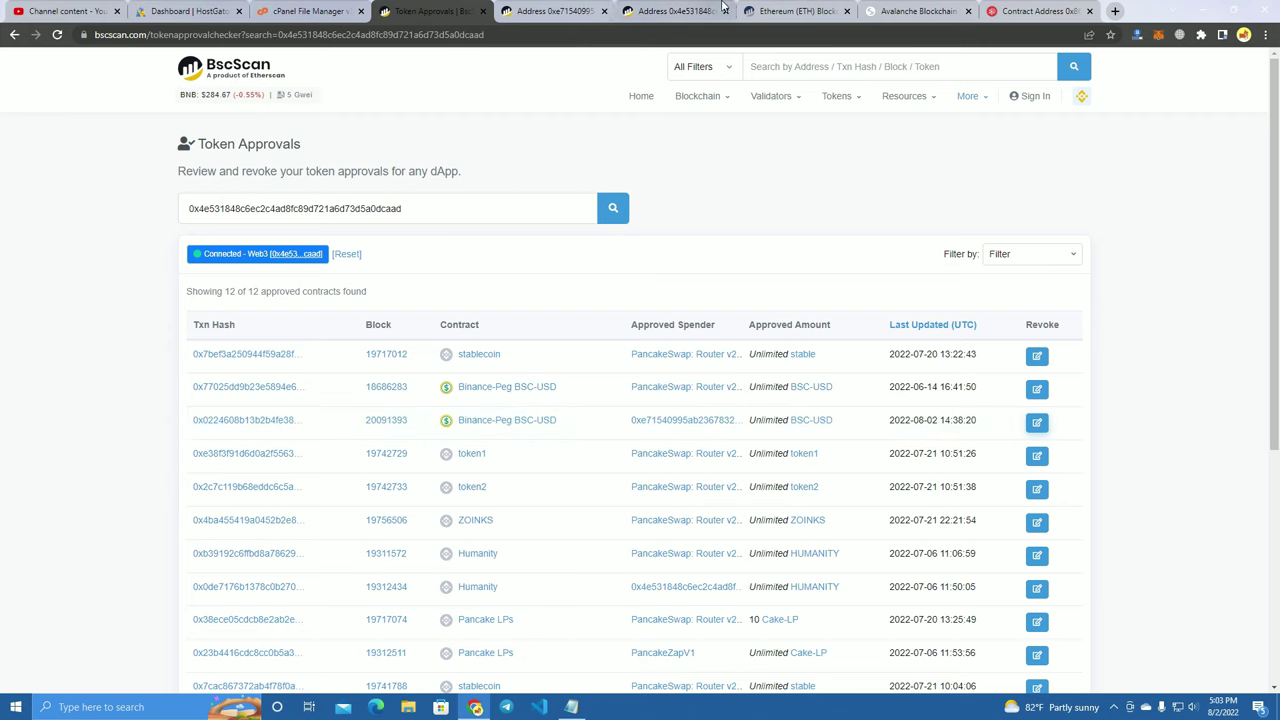
Step: Switch to Etherscan and open its Token Approvals tool
click(785, 10)
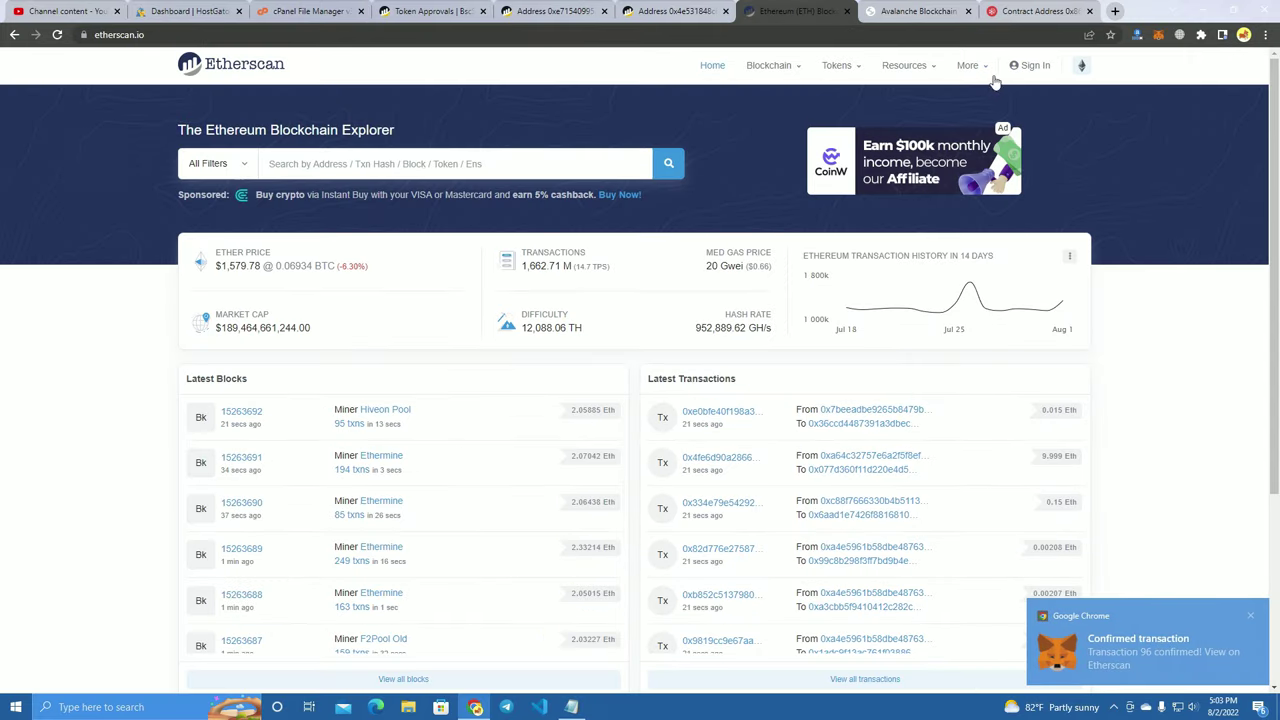
mouse_move(967, 65)
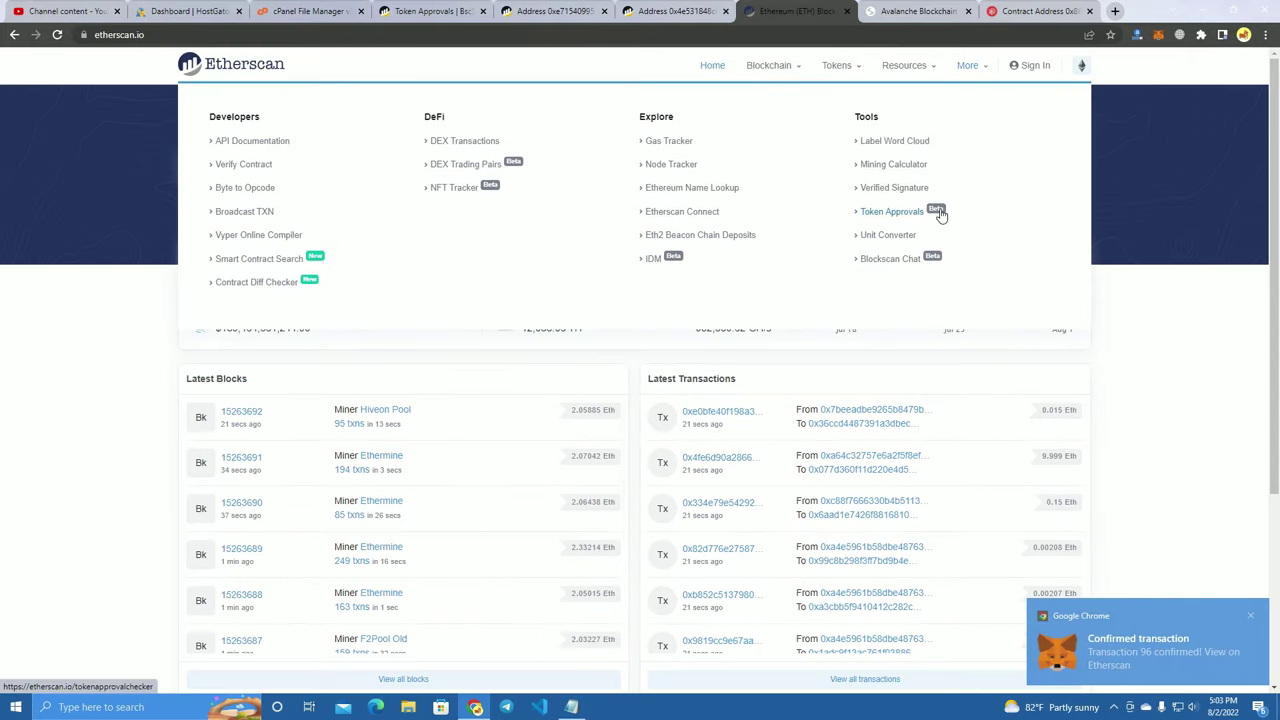
click(892, 211)
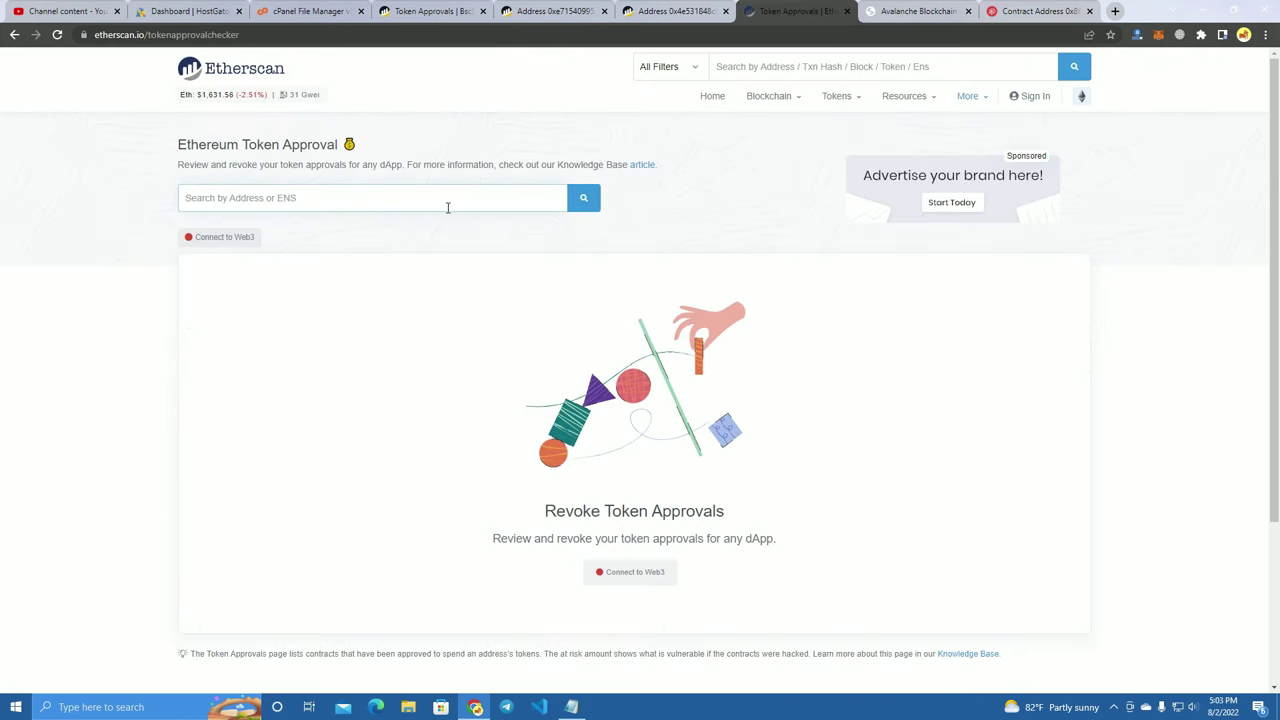
Step: Switch to Snowtrace, open its Token Approvals tool and accept the cookie notice
click(1040, 11)
mouse_move(975, 100)
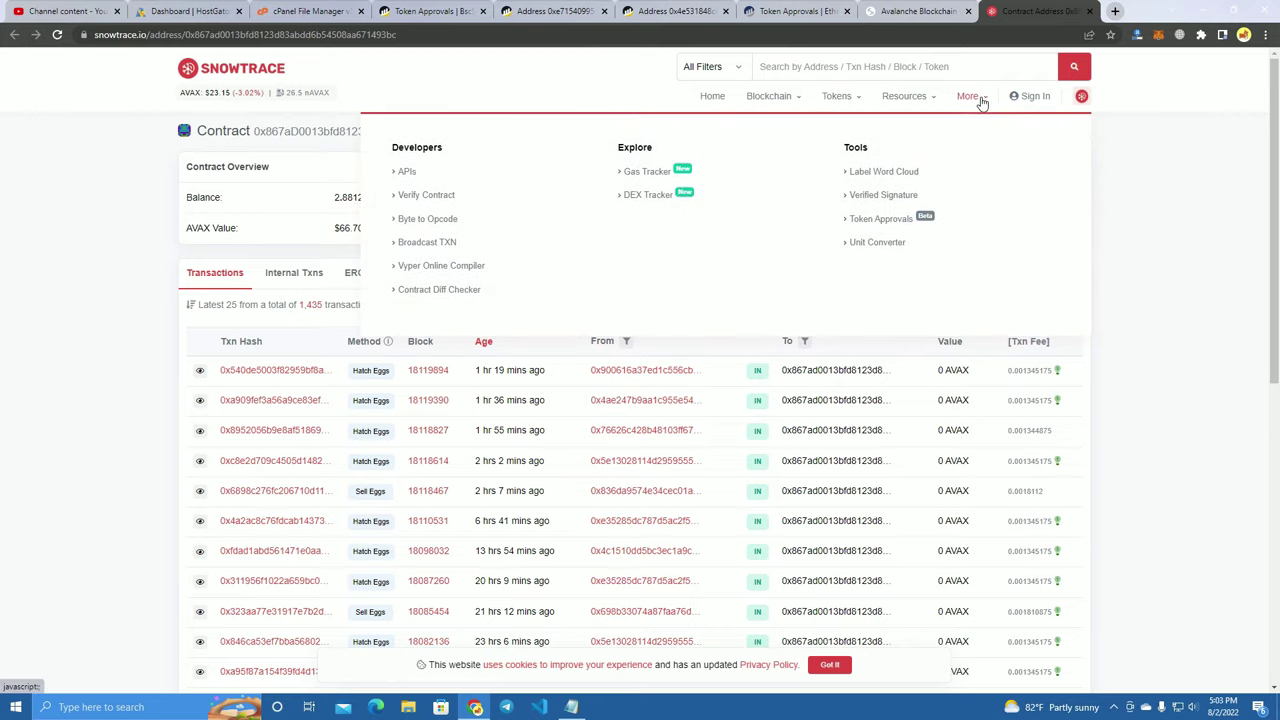
click(863, 222)
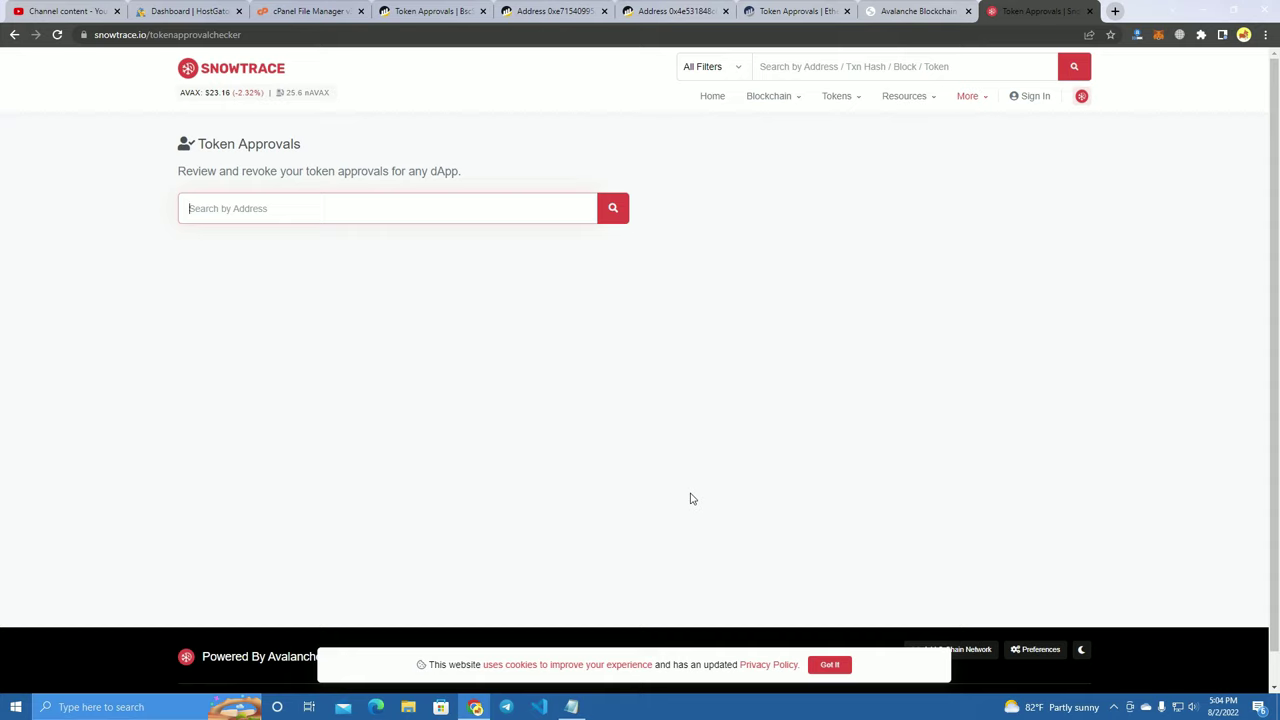
click(829, 663)
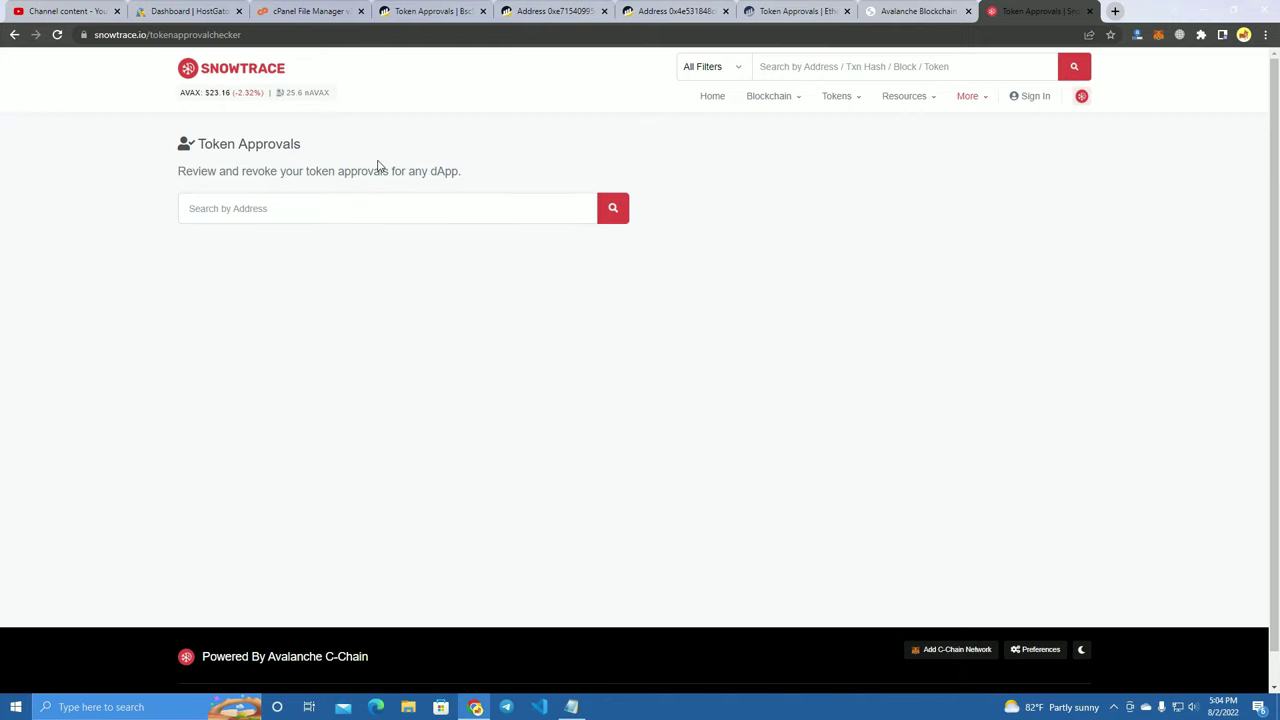
Step: Compare the Token Approvals pages of Etherscan and BscScan, including the page address and the wallet search field
click(795, 11)
click(675, 11)
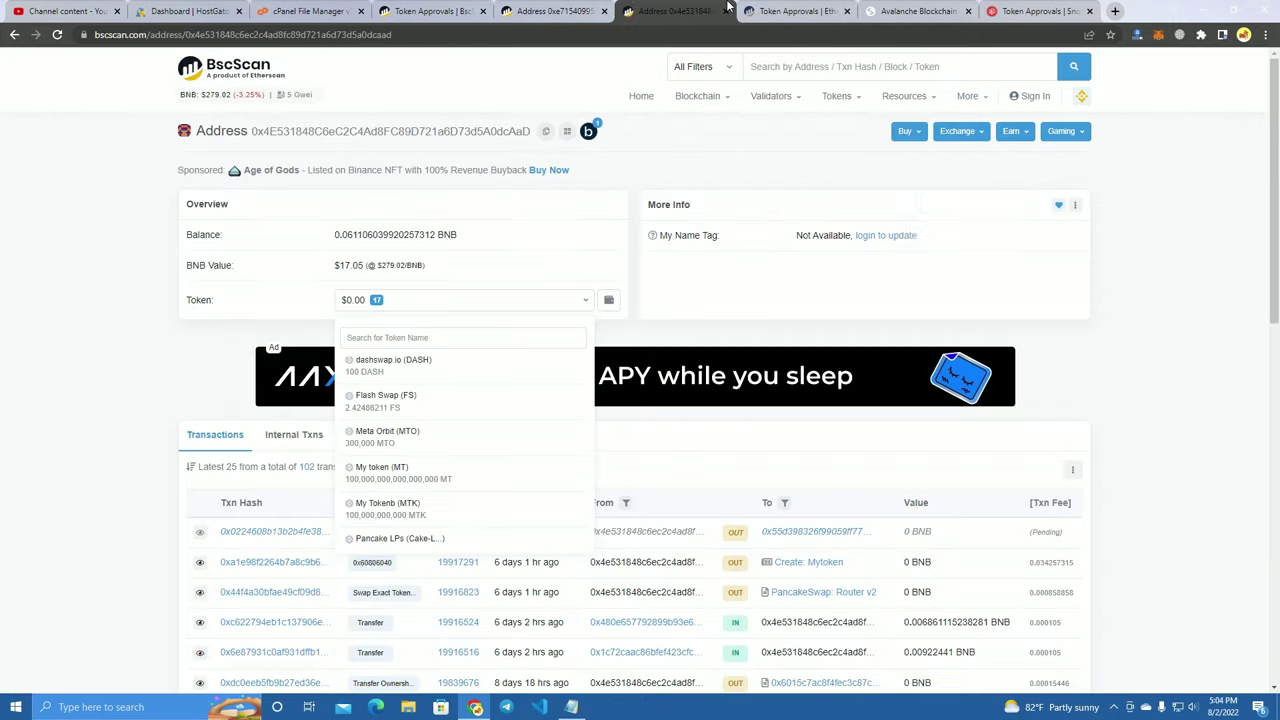
click(795, 11)
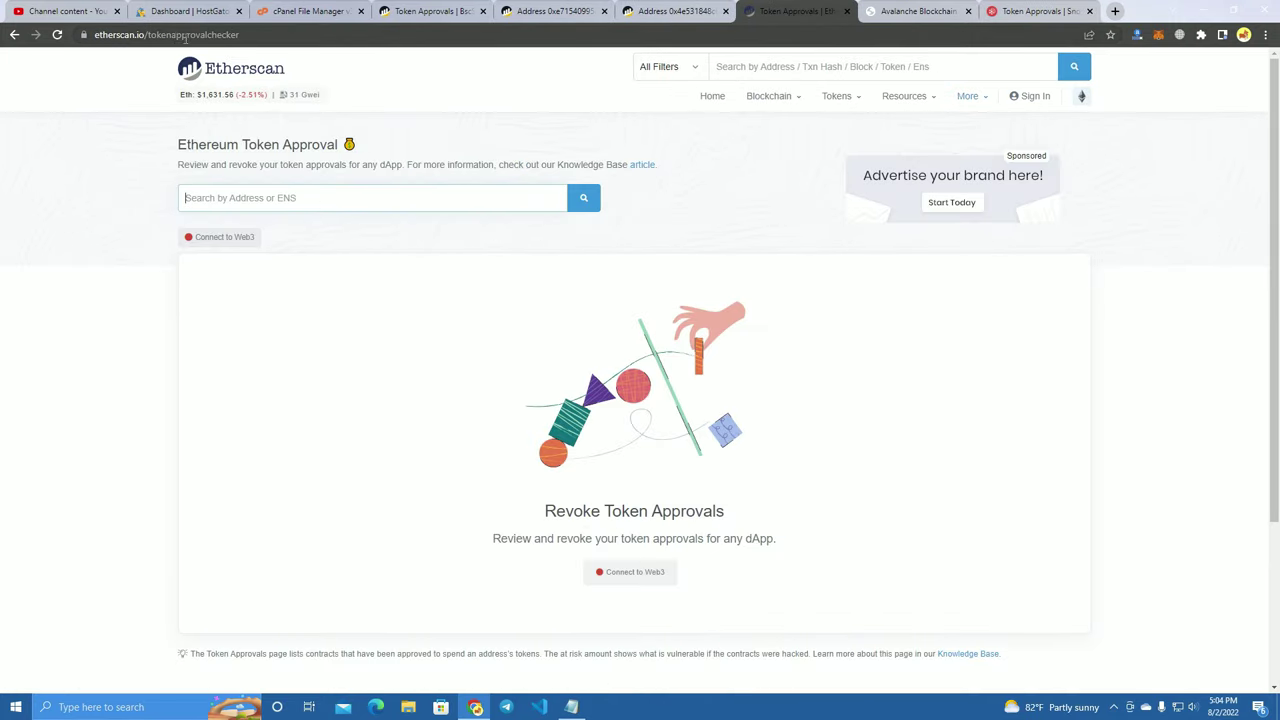
click(301, 33)
click(675, 11)
click(447, 9)
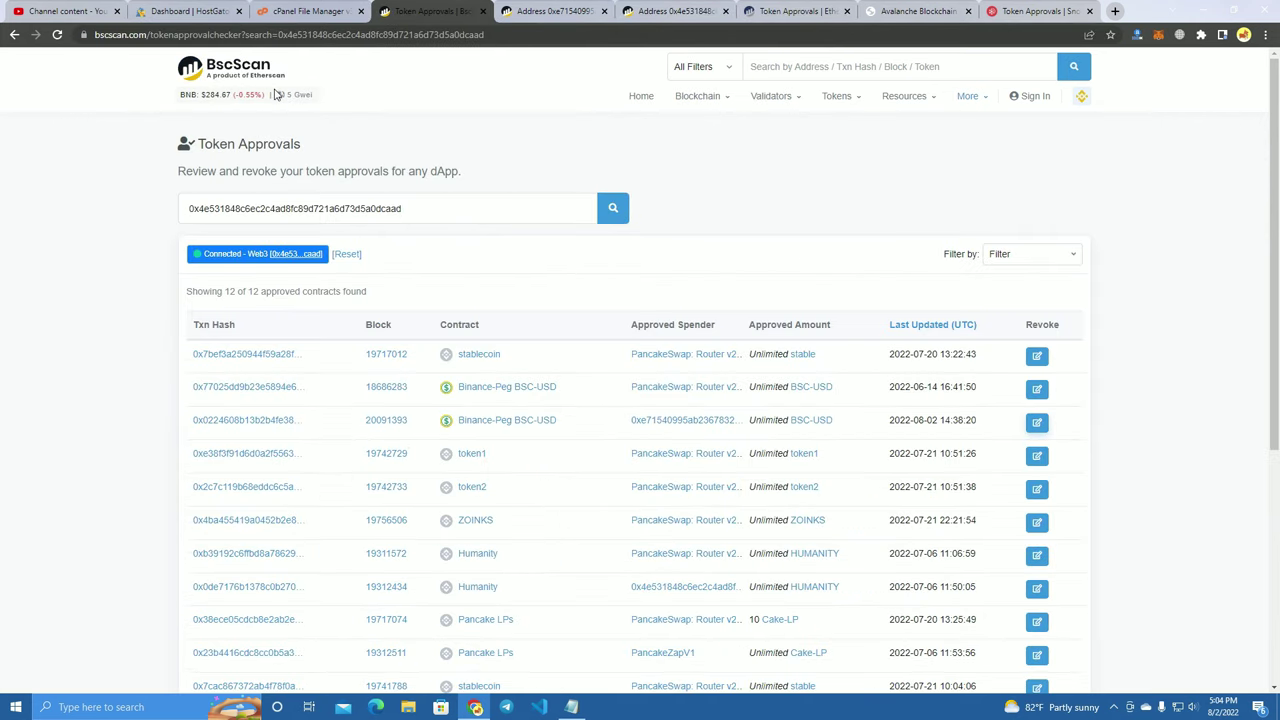
click(836, 9)
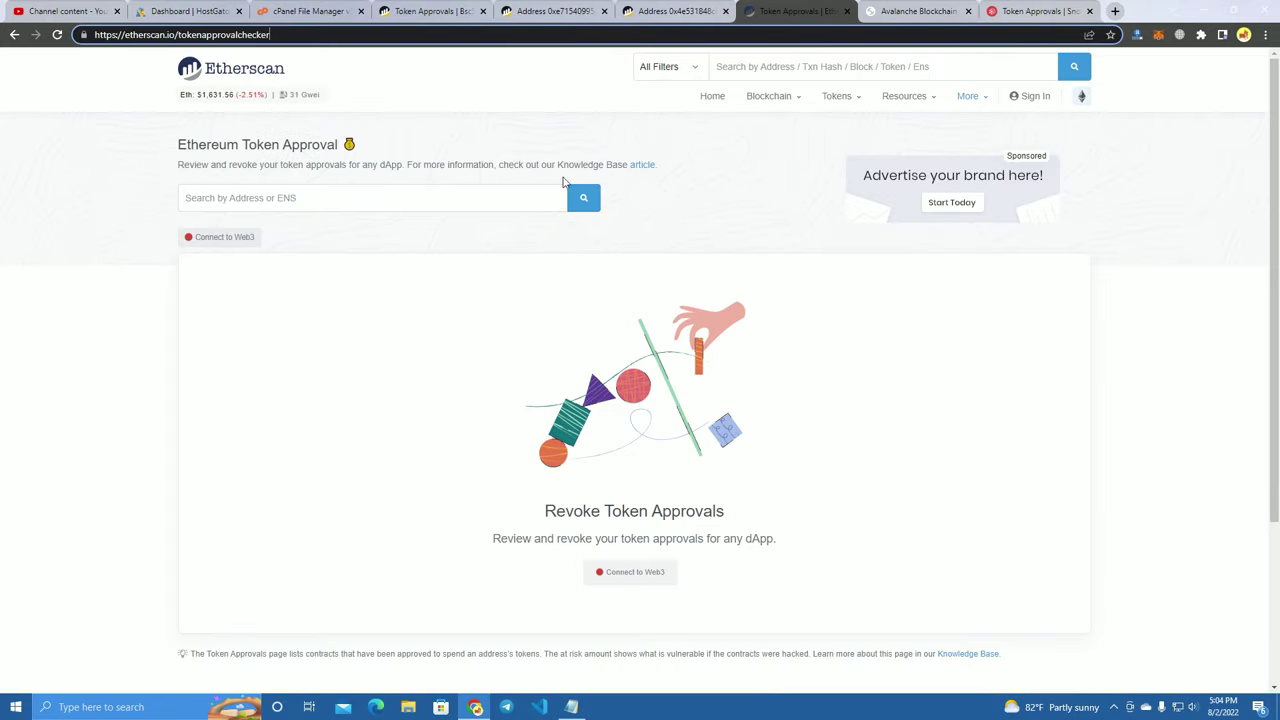
click(421, 201)
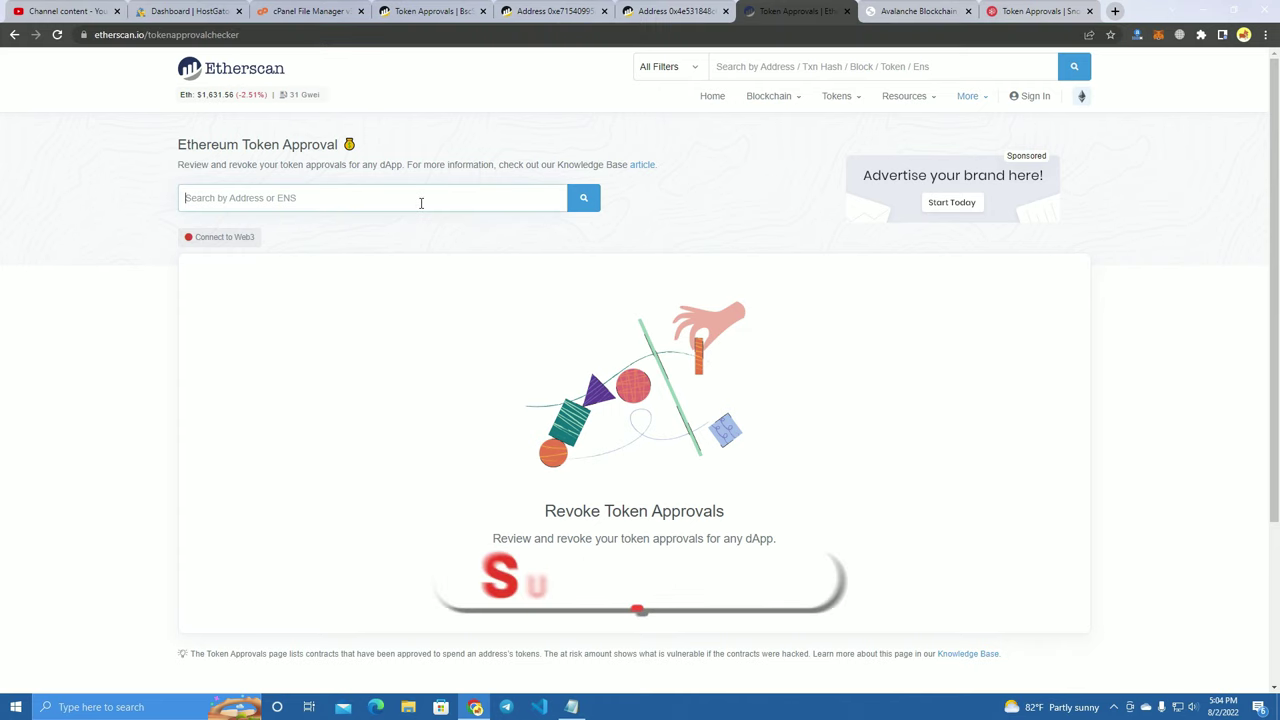